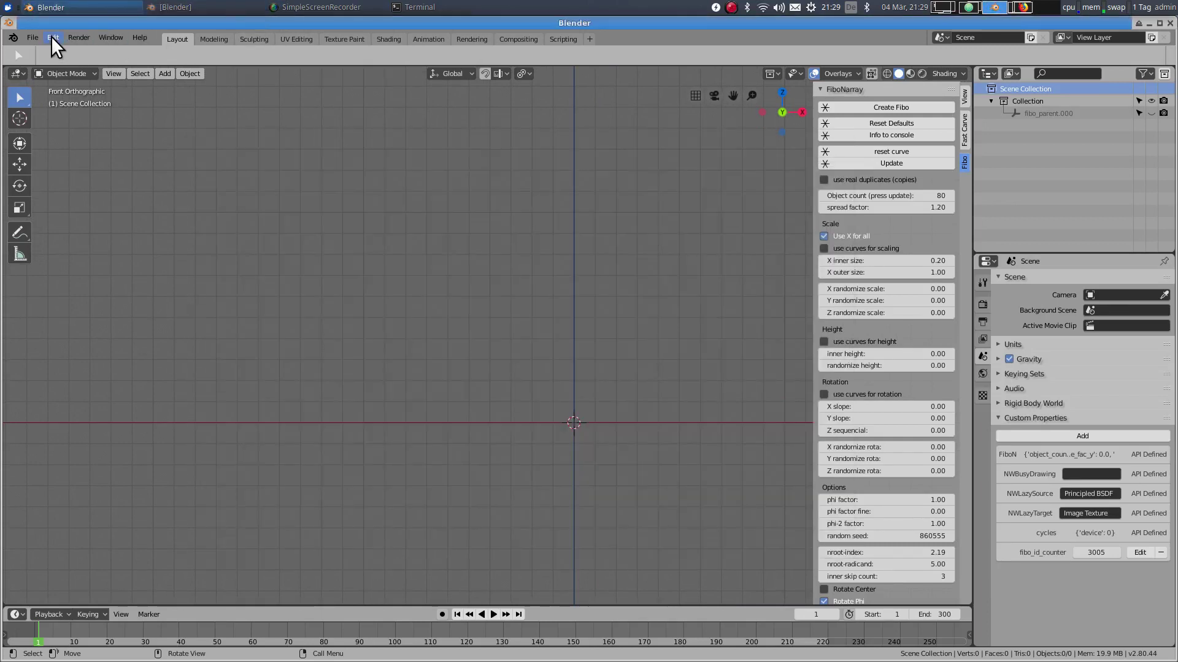
# Step: Open the add-on preferences in an enlarged window and view the file browser for installing an add-on from file
pyautogui.click(53, 38)
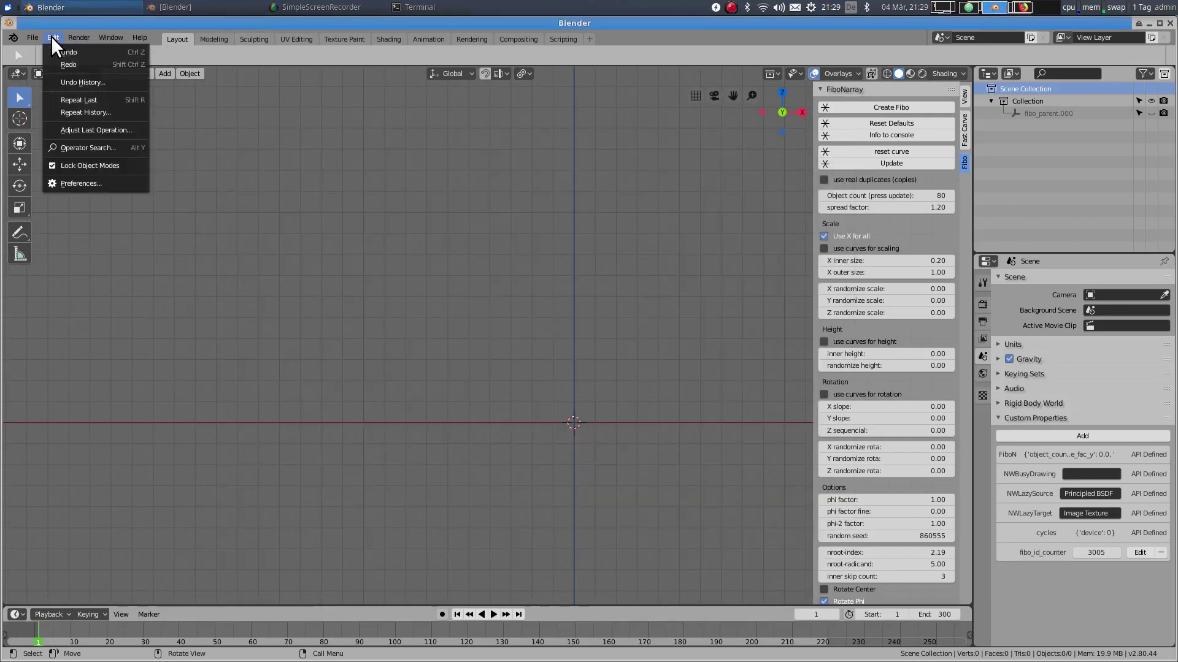
pyautogui.click(83, 182)
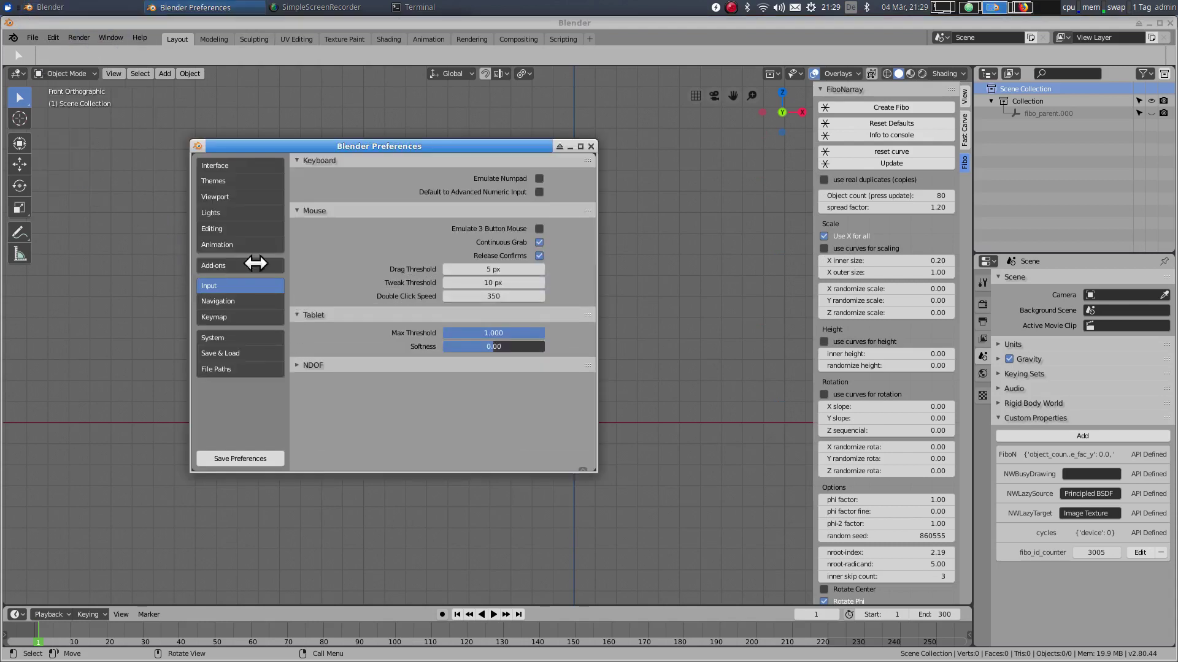
pyautogui.click(217, 266)
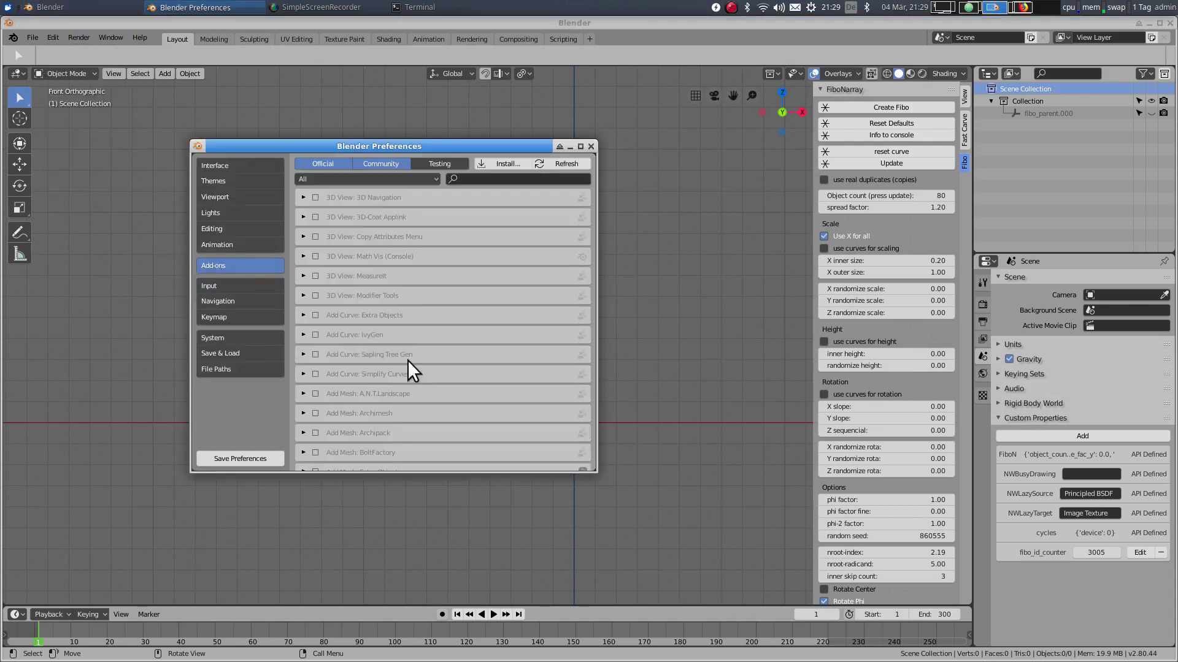
pyautogui.moveTo(592, 471); pyautogui.dragTo(664, 490)
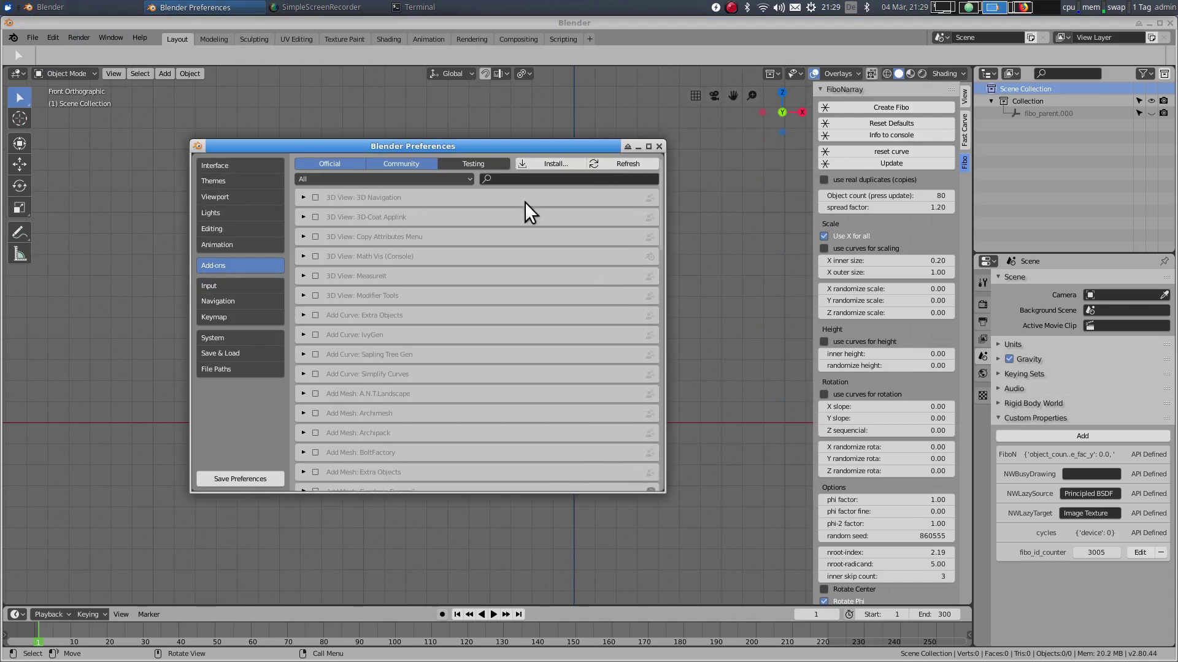
pyautogui.click(551, 161)
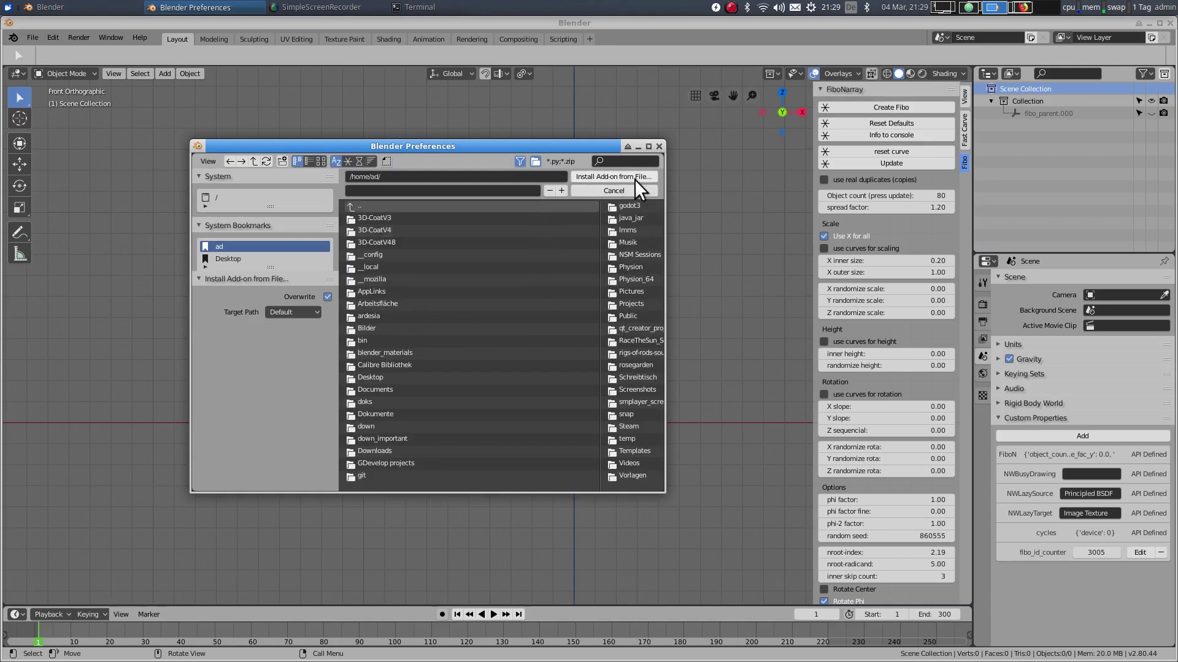
pyautogui.click(606, 189)
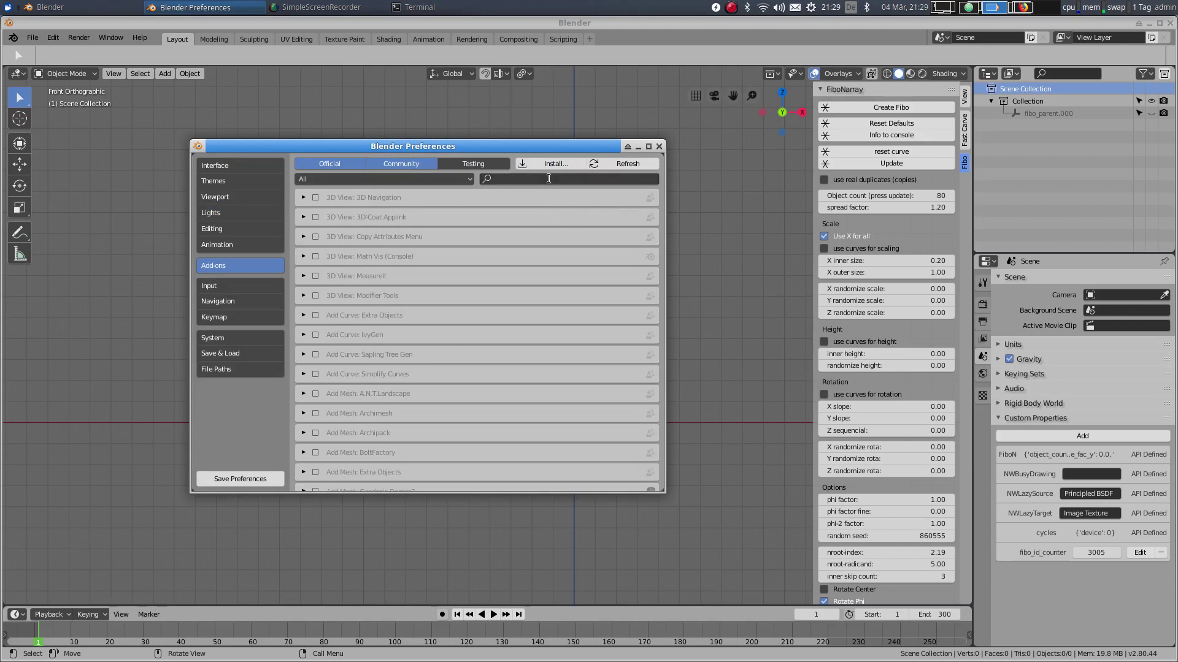
# Step: Search the add-ons for "fibo", inspect the fibonarray entry's details and enable checkbox, and view the Editing preferences
pyautogui.click(567, 180)
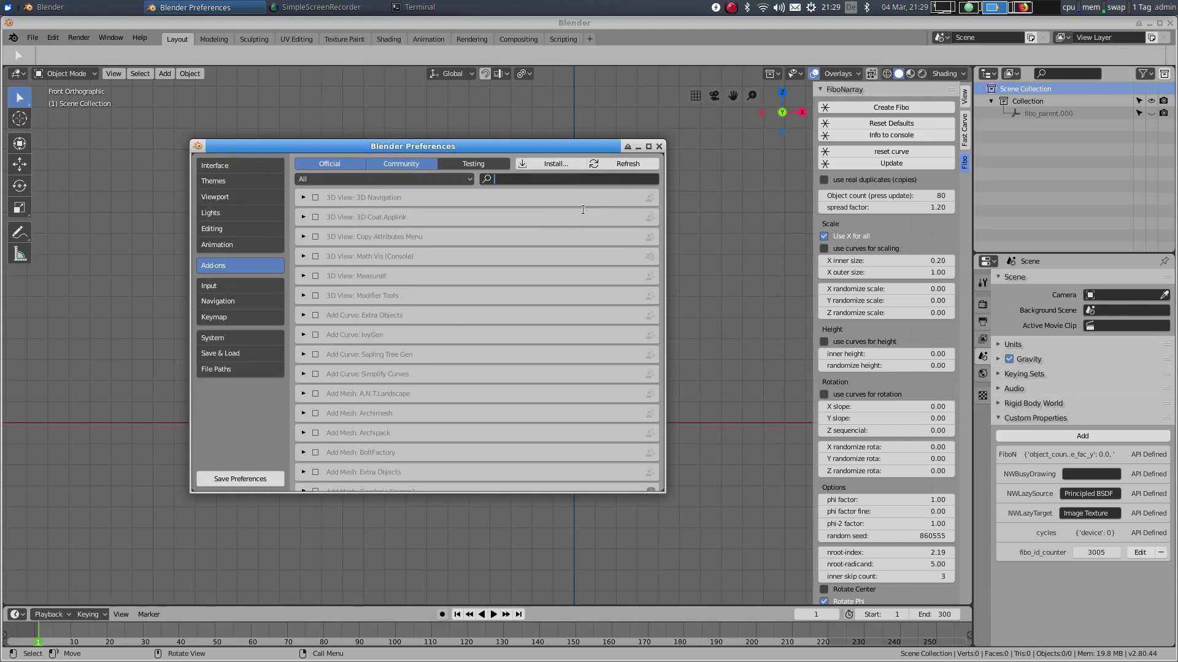
pyautogui.write('fibo')
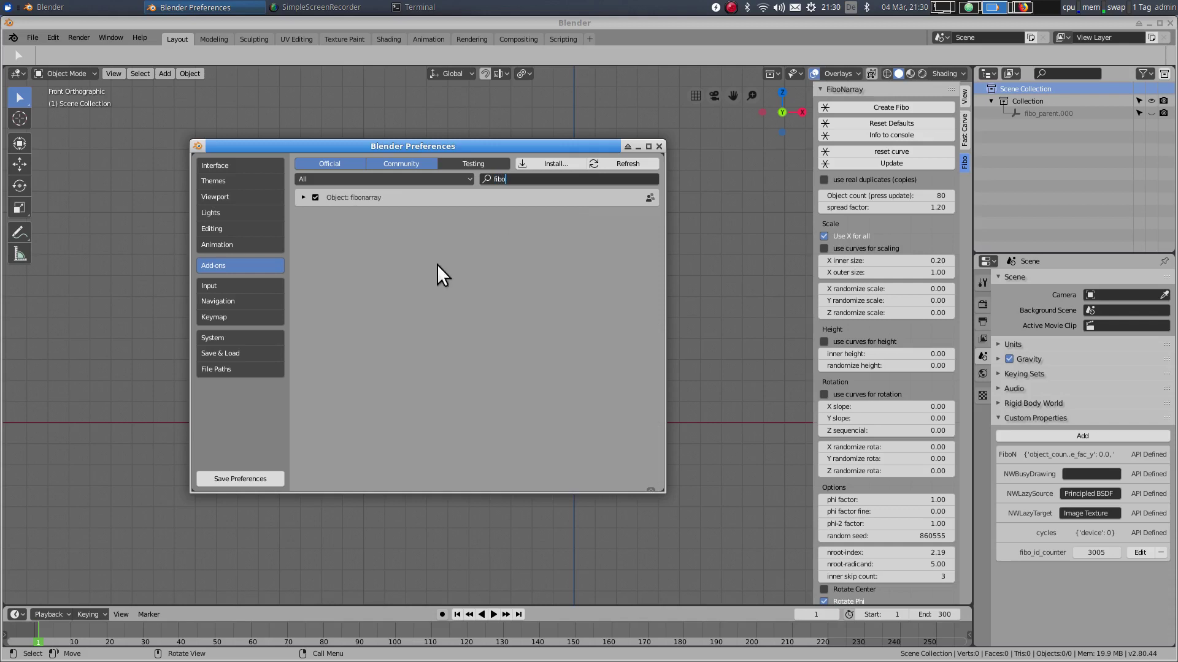
pyautogui.press('Return')
pyautogui.click(304, 198)
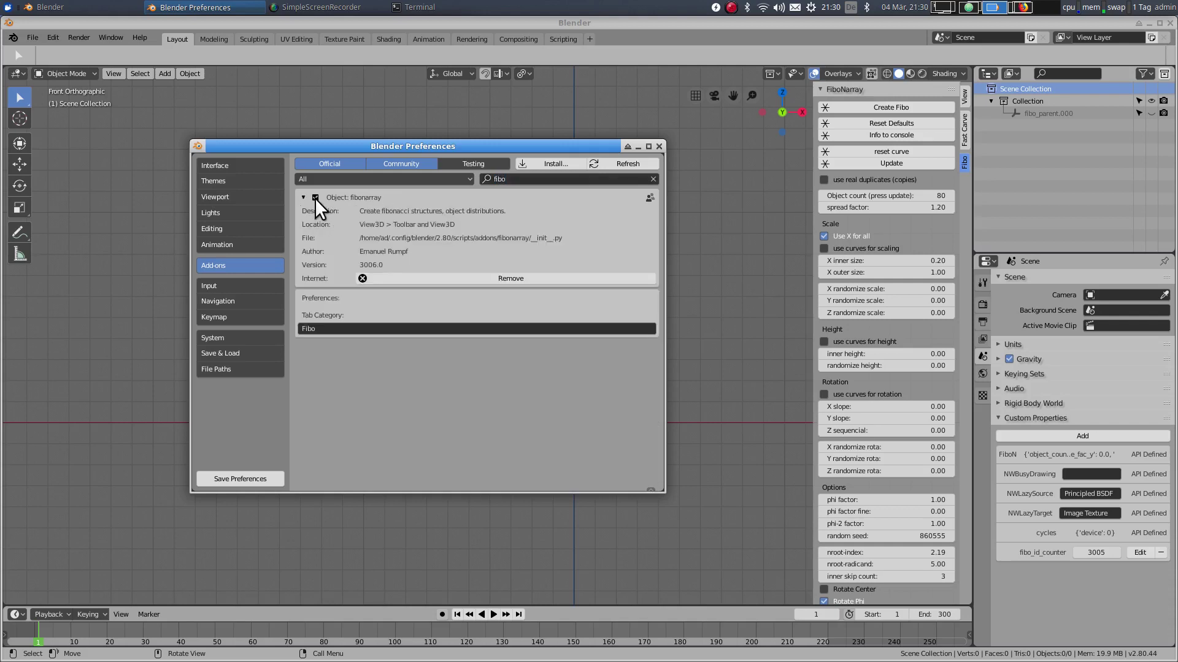
pyautogui.click(315, 198)
pyautogui.click(315, 198)
pyautogui.click(227, 230)
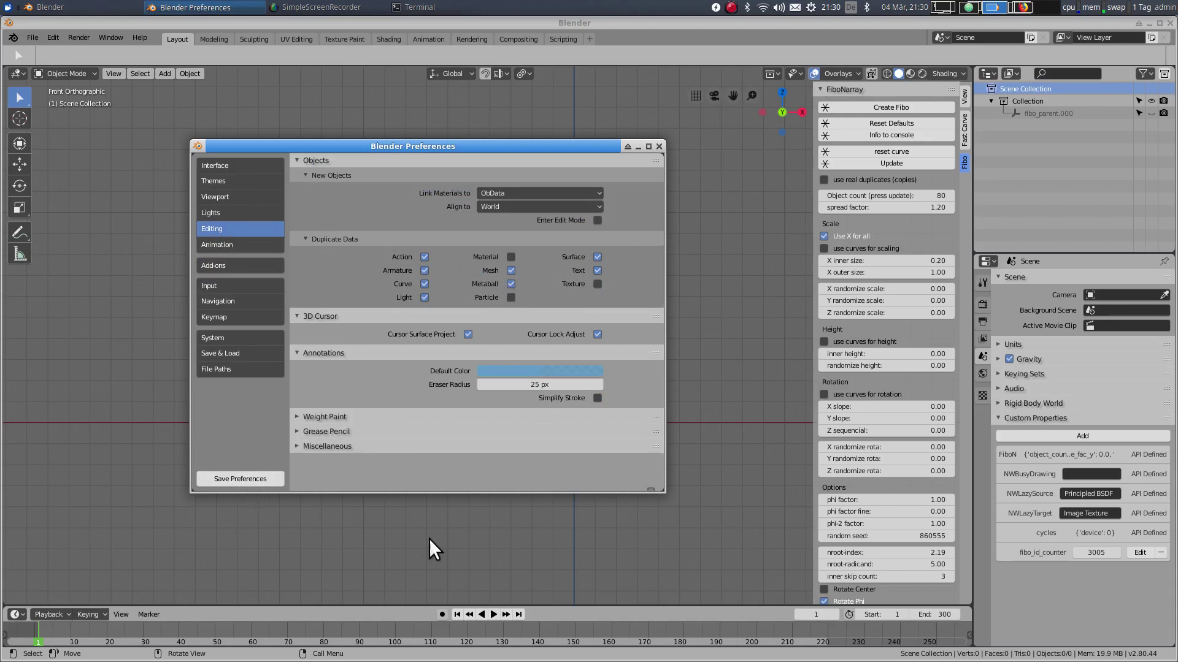
pyautogui.click(445, 529)
# Step: Toggle the 3D viewport's sidebar and show its FiboNarray panel
pyautogui.keyDown('shift'); pyautogui.moveTo(554, 413); pyautogui.dragTo(513, 379, button='middle'); pyautogui.keyUp('shift')
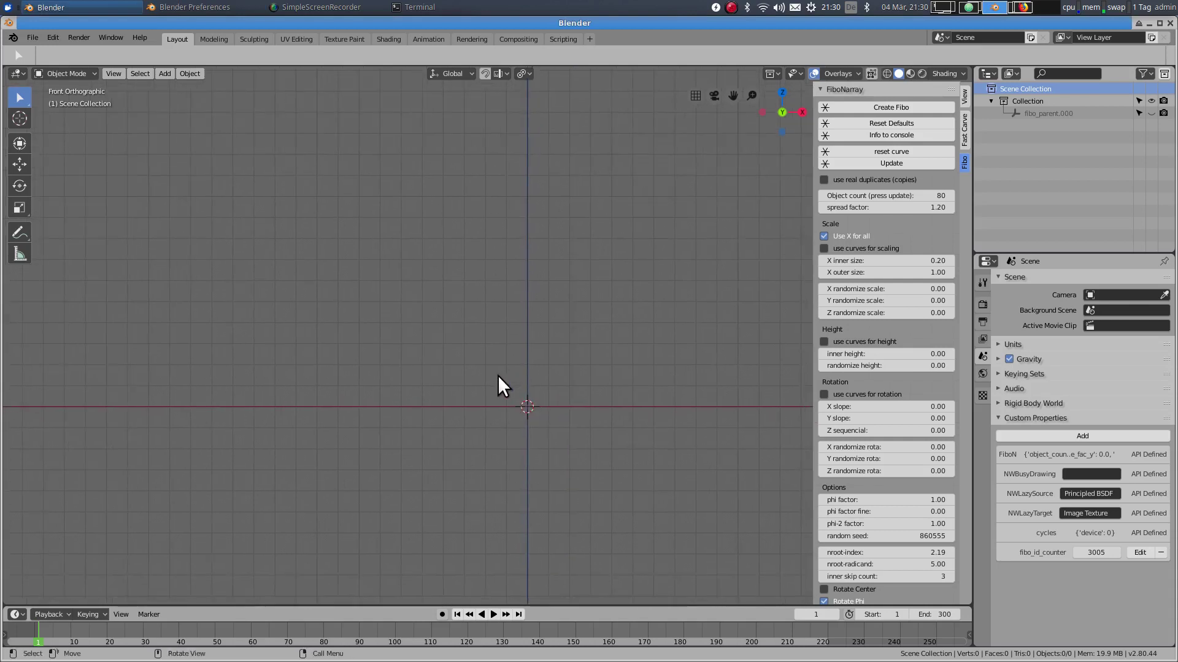
pyautogui.press('n')
pyautogui.press('n')
pyautogui.click(967, 130)
pyautogui.click(964, 163)
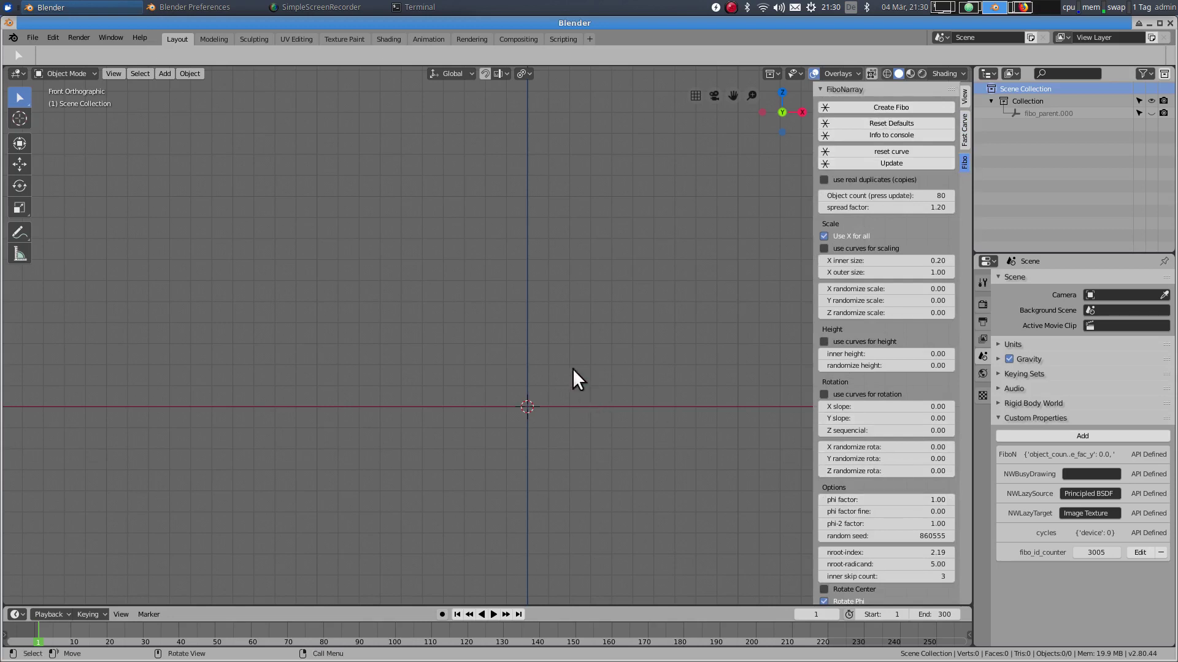
# Step: Add a ball metaball at the origin and move it along the X axis, well away in the negative direction
pyautogui.keyDown('shift'); pyautogui.moveTo(573, 369); pyautogui.dragTo(529, 358, button='middle'); pyautogui.keyUp('shift')
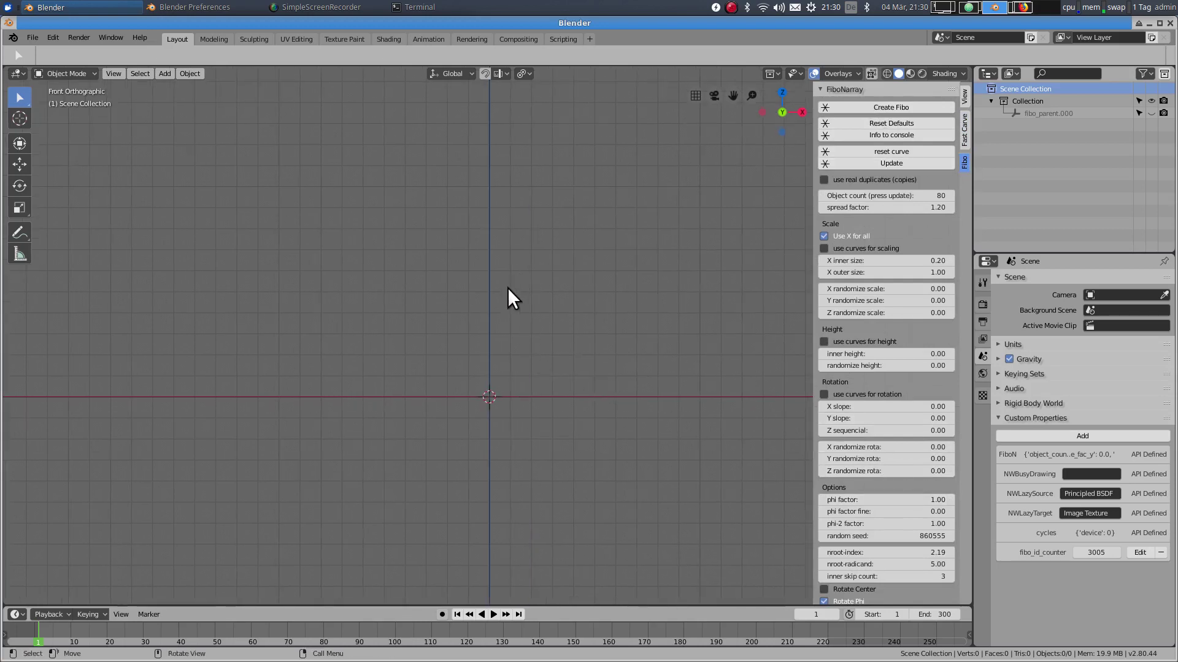
pyautogui.hotkey('shift', 'a')
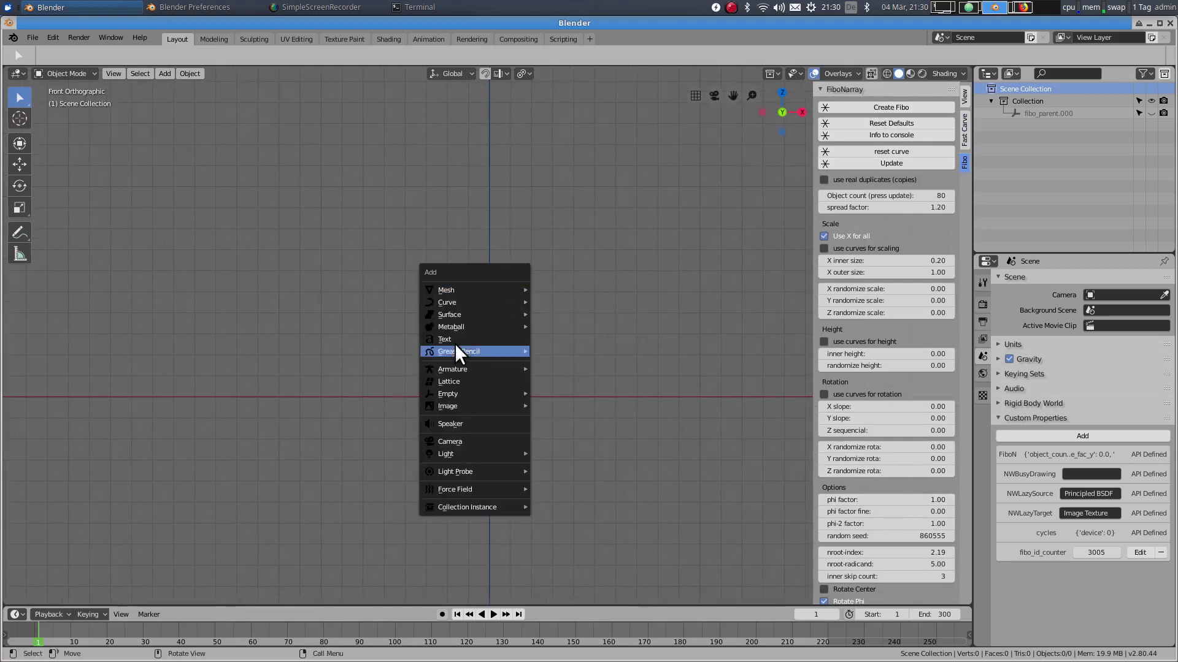
pyautogui.moveTo(445, 327)
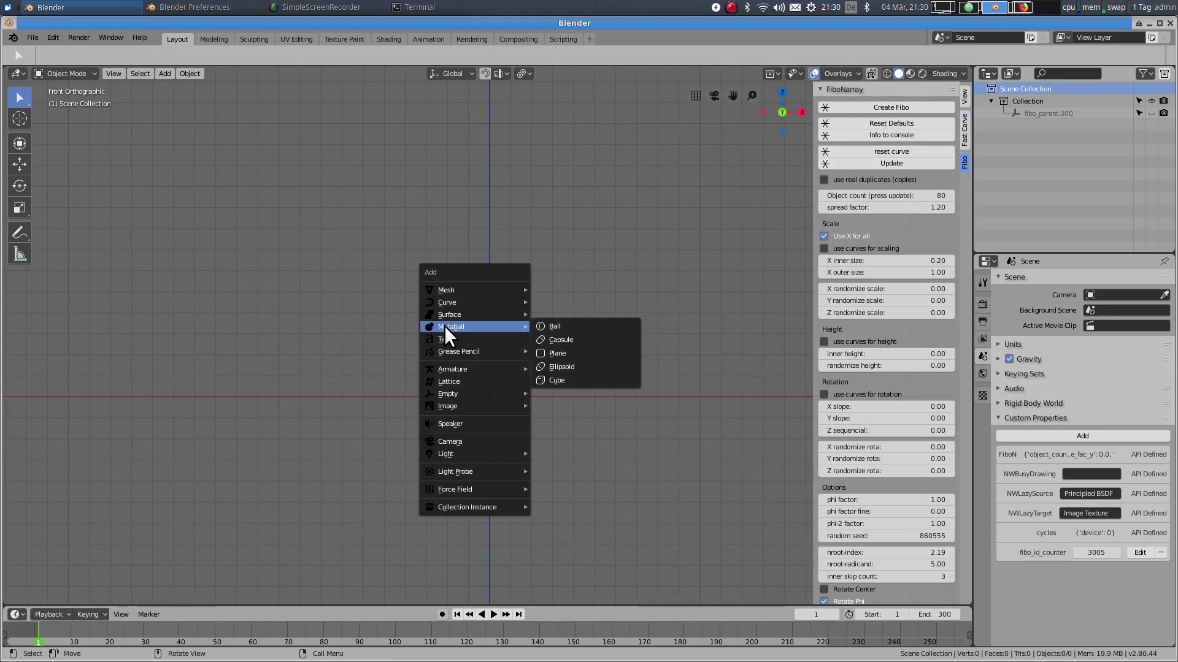
pyautogui.click(568, 336)
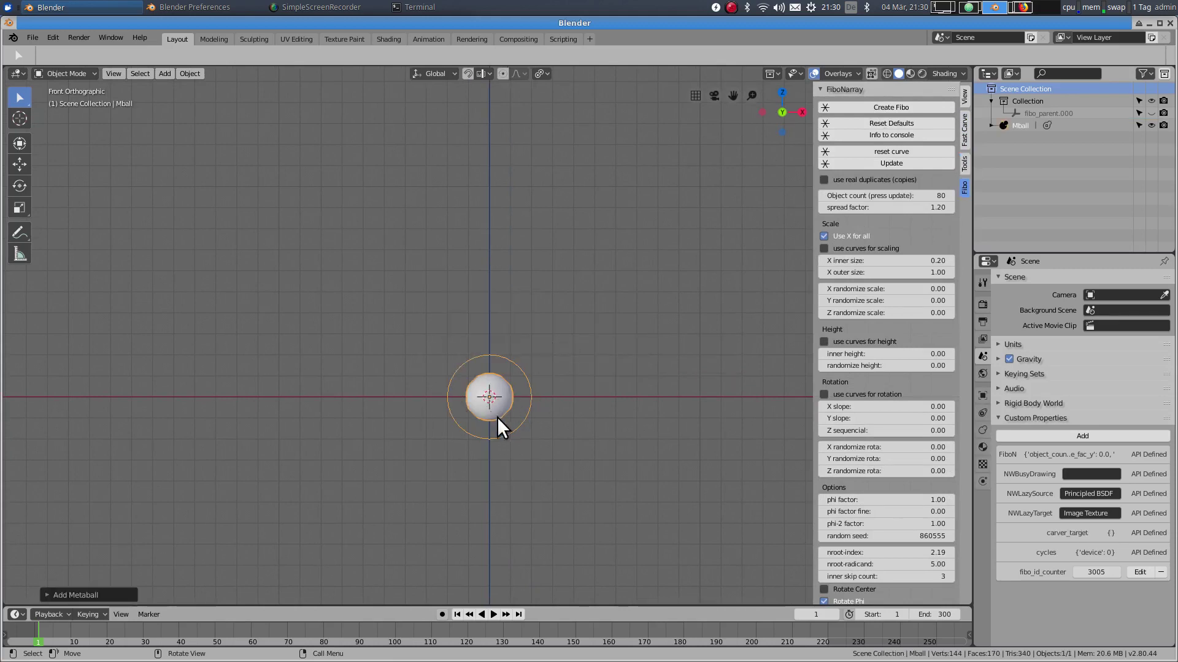
pyautogui.press('g')
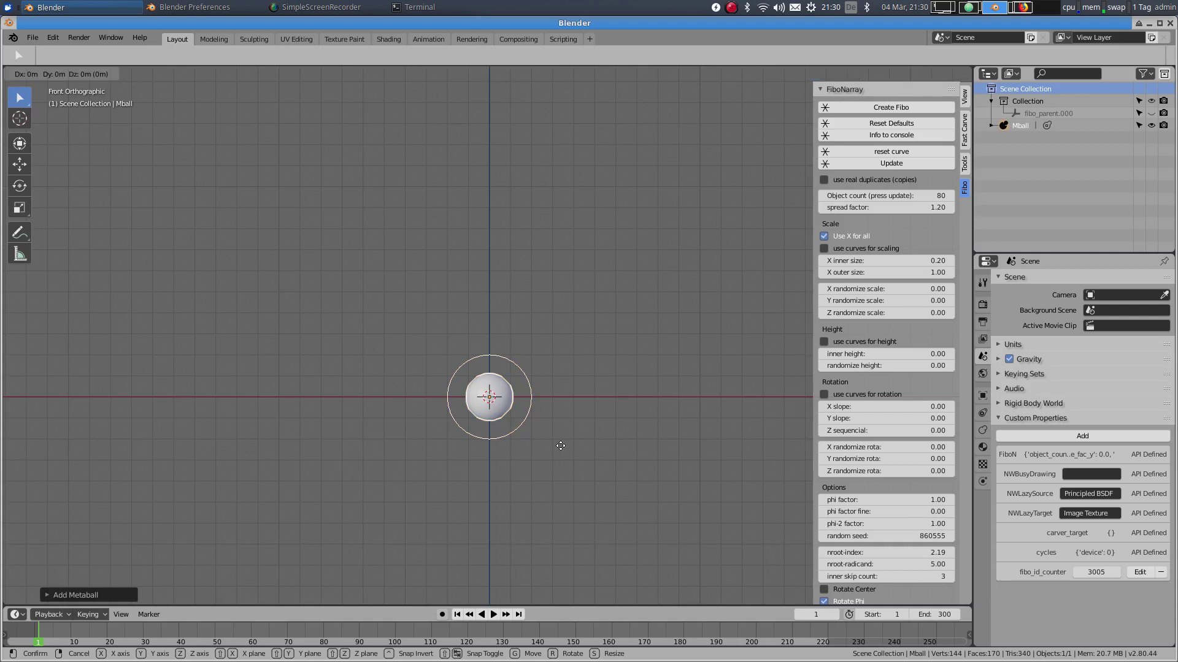
pyautogui.press('x')
pyautogui.click(181, 428)
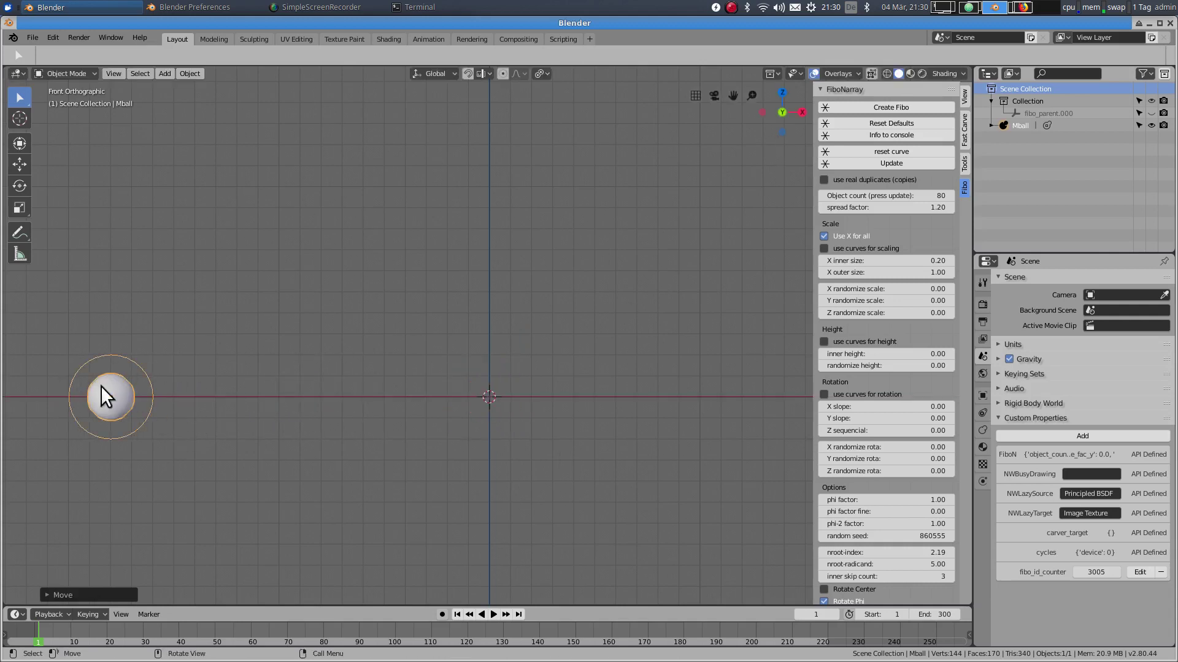
# Step: Create a Fibo array from the selected metaball with an object count of 80 and a spread factor of 1.20
pyautogui.click(897, 107)
pyautogui.scroll(-5, 617, 265)
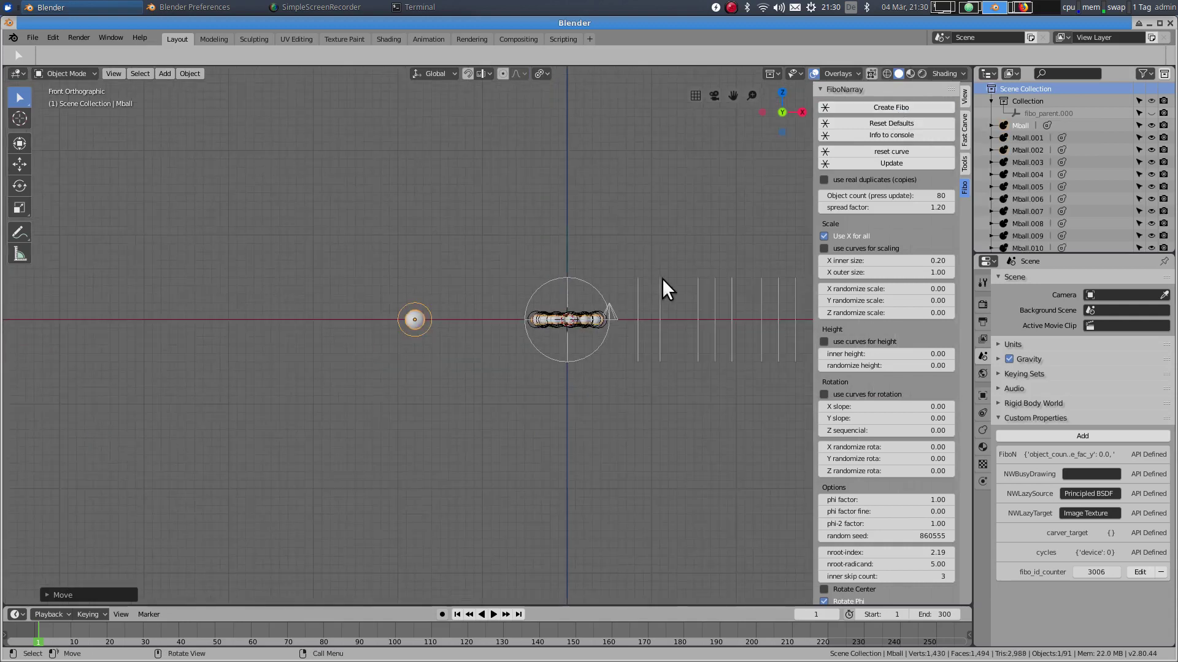
pyautogui.keyDown('shift'); pyautogui.moveTo(662, 280); pyautogui.dragTo(462, 326, button='middle'); pyautogui.keyUp('shift')
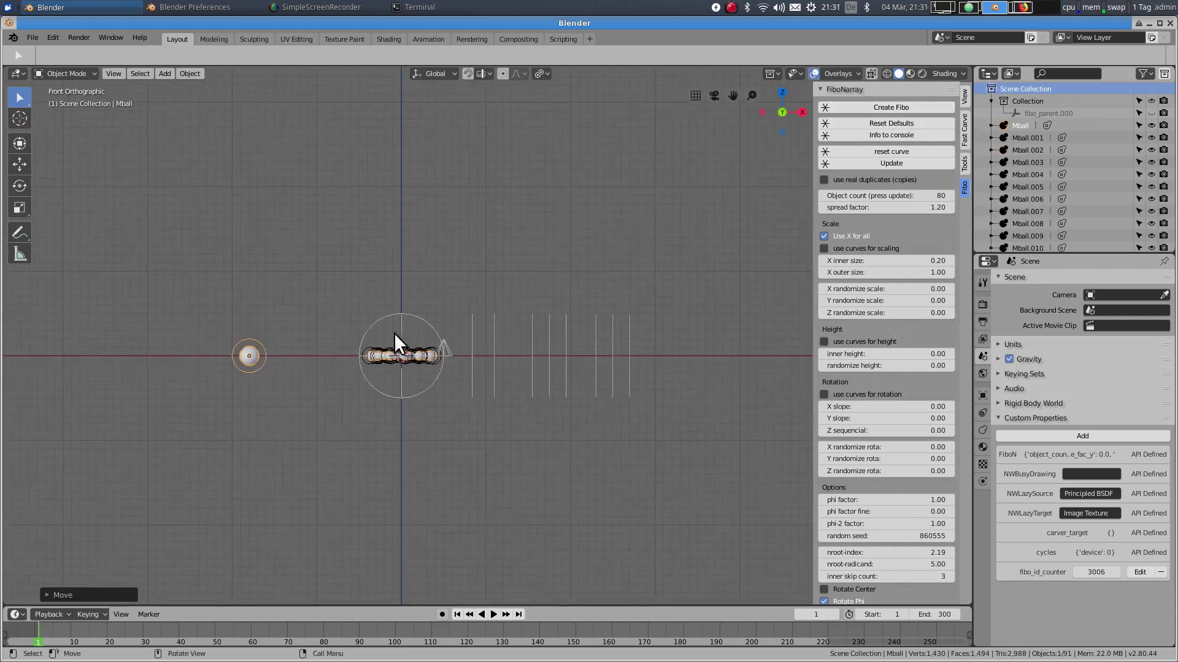
pyautogui.scroll(2, 387, 330)
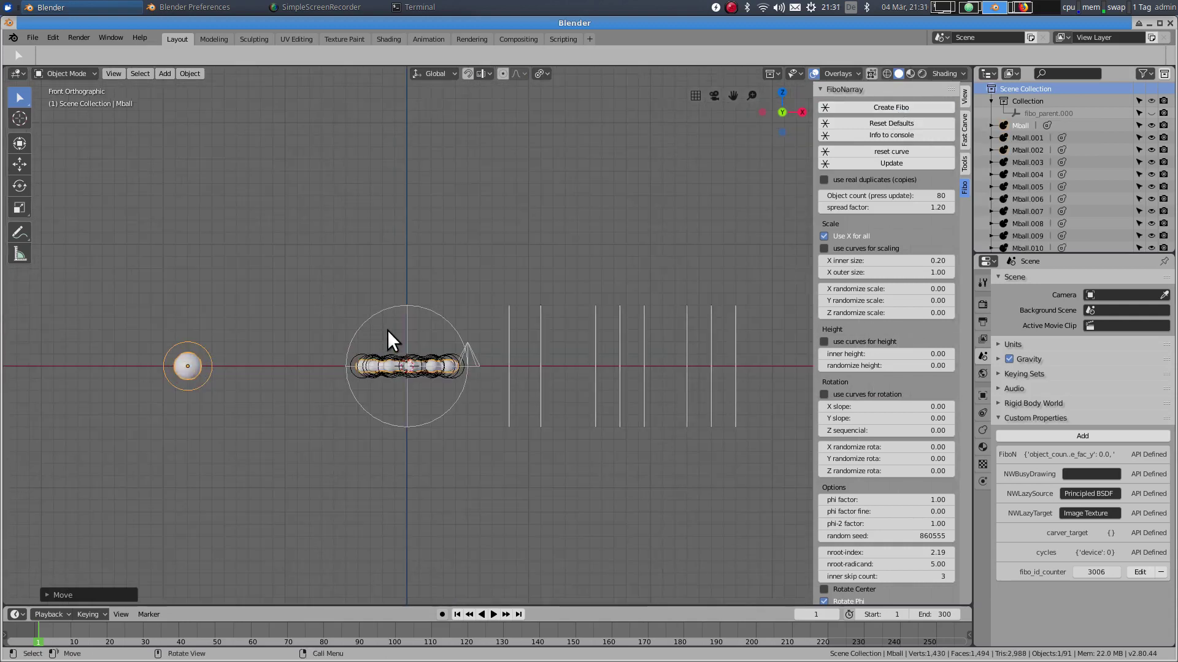
# Step: Move the cone-shaped parent of the control curves along the positive X axis, away from the array
pyautogui.click(482, 357)
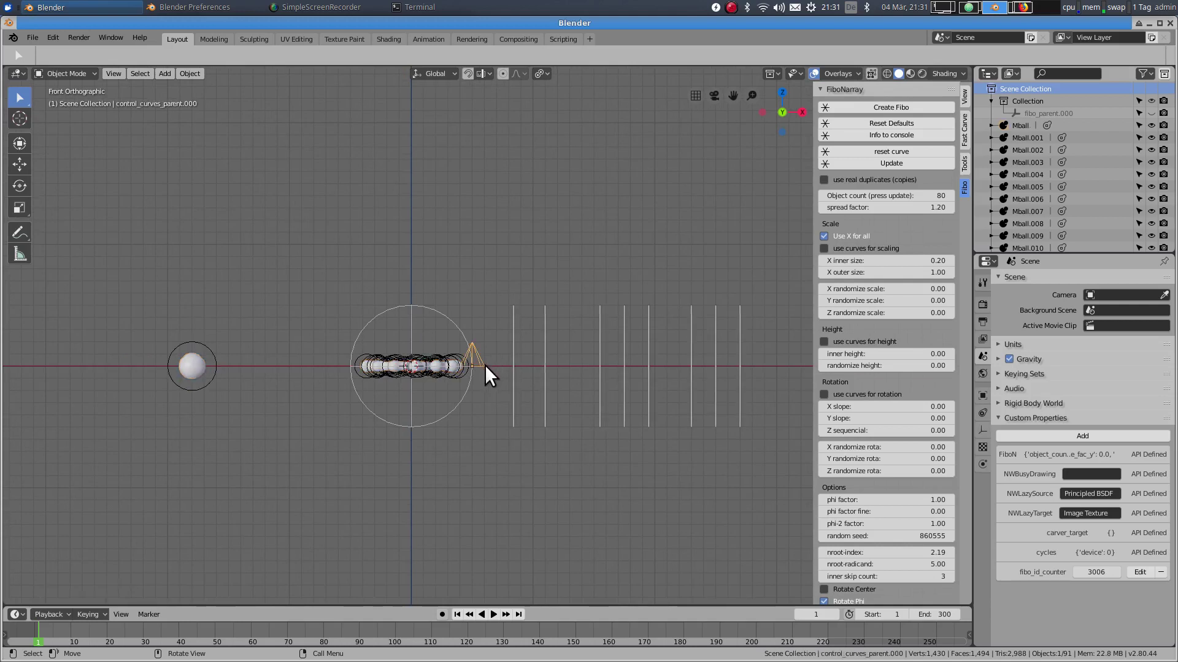
pyautogui.press('g')
pyautogui.press('x')
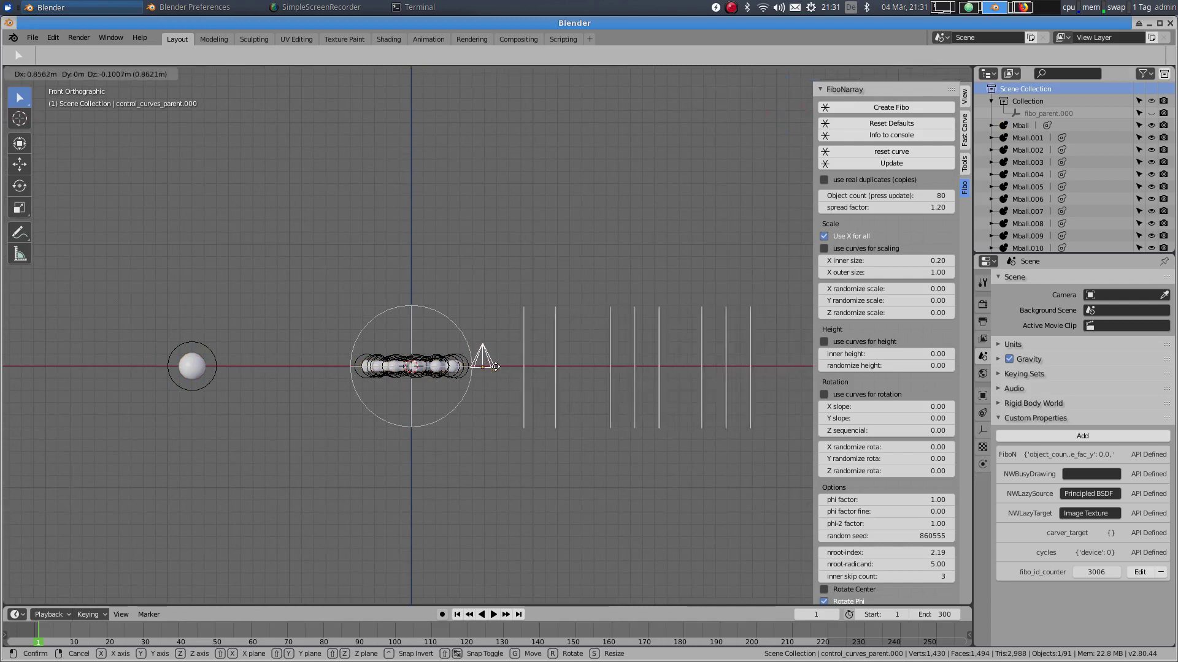
pyautogui.click(546, 364)
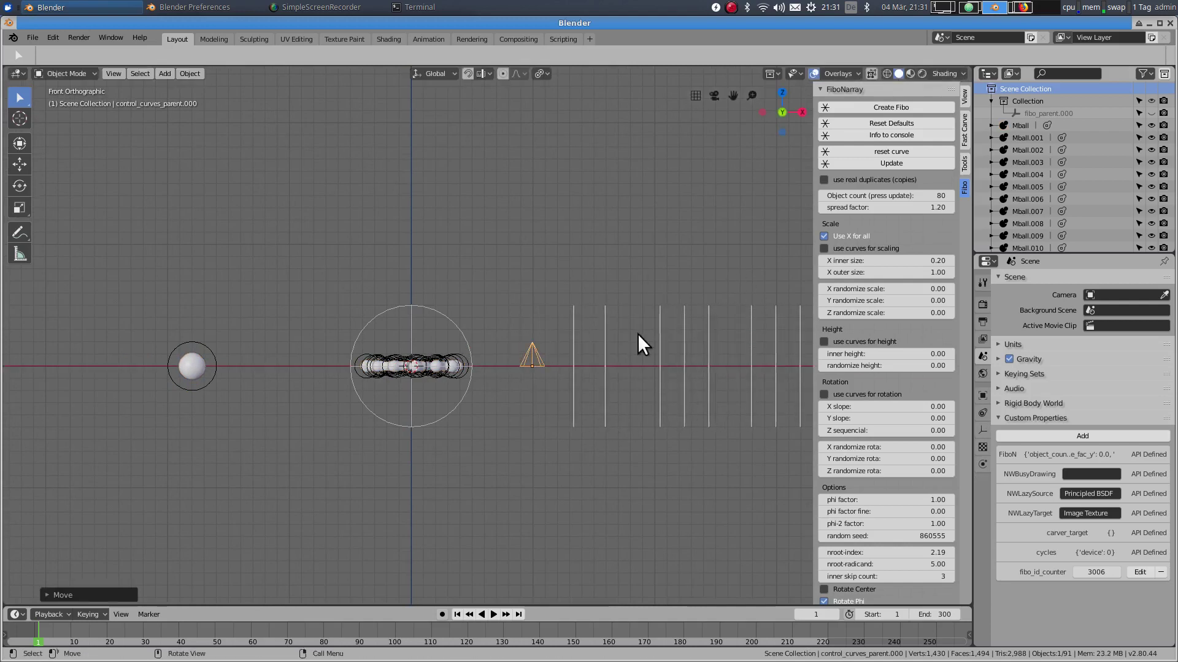
# Step: Try moving the upper control point of the ctl_BEND_X_.000 curve sideways in Edit Mode
pyautogui.click(606, 327)
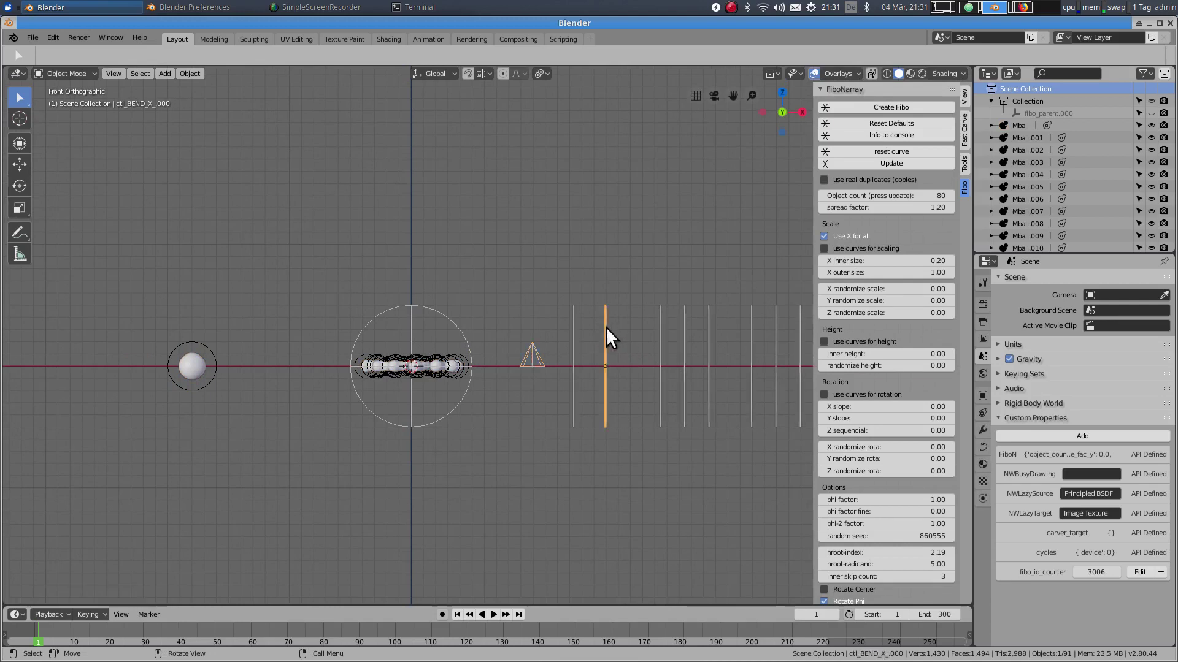
pyautogui.scroll(2, 605, 327)
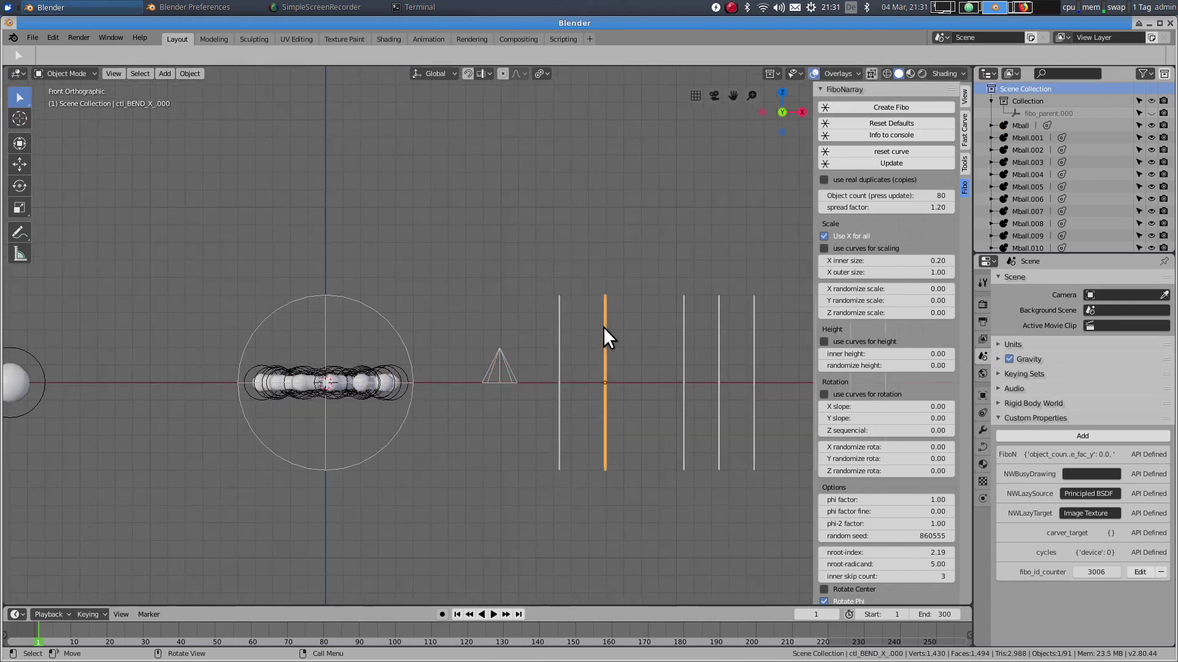
pyautogui.press('Tab')
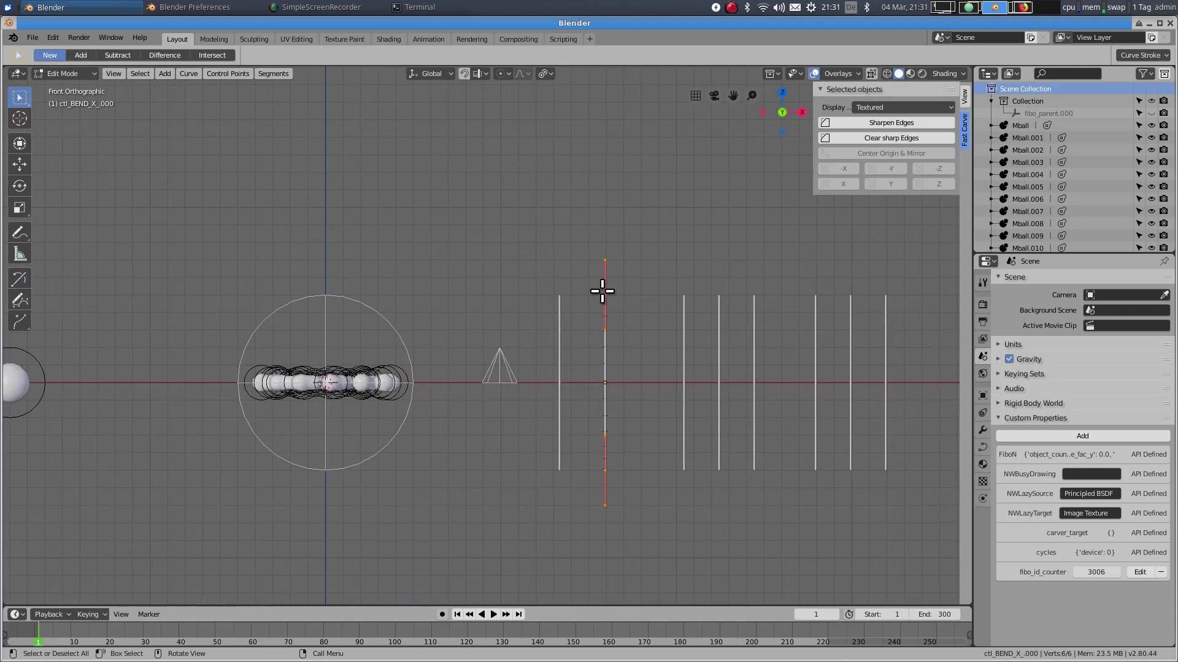
pyautogui.press('g')
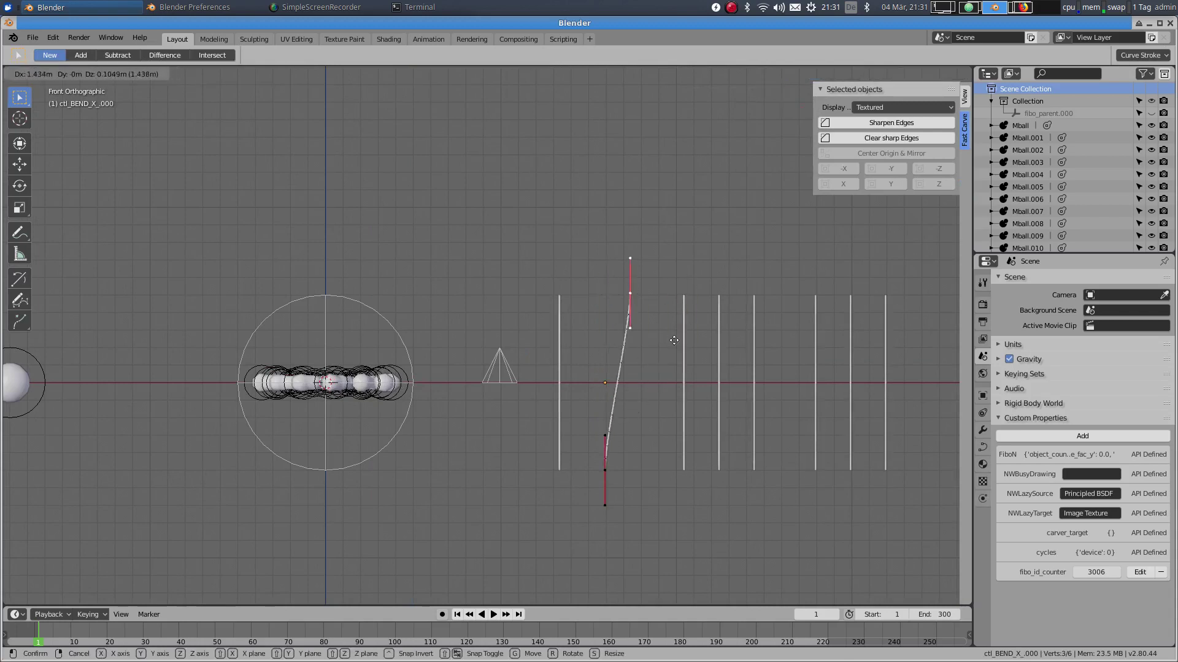
pyautogui.press('Escape')
pyautogui.press('Tab')
pyautogui.scroll(-3, 513, 351)
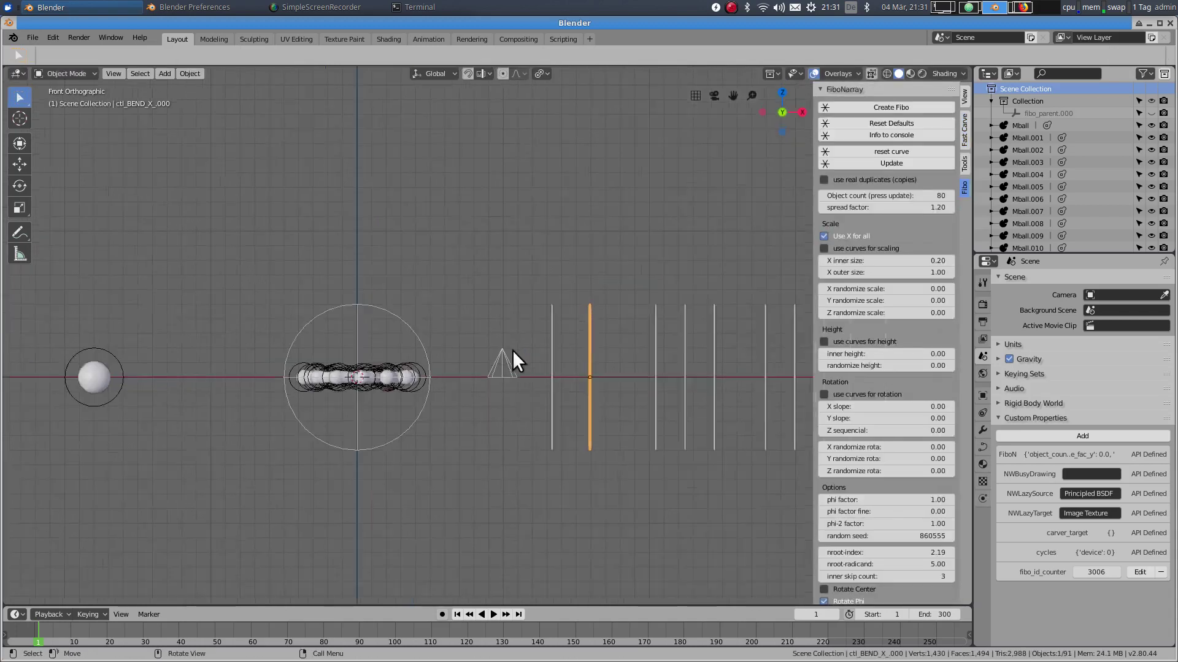
# Step: Try moving the array's parent empty, fibo_parent.001, up and away from the origin
pyautogui.click(458, 391)
pyautogui.press('g')
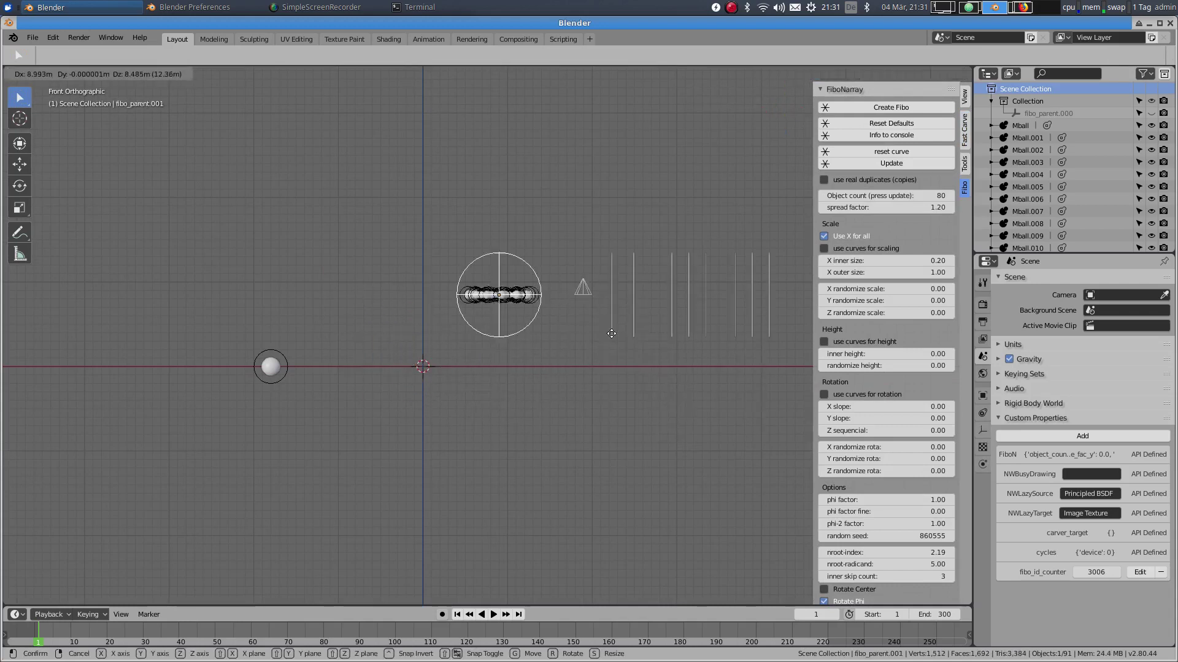
pyautogui.rightClick(543, 301)
# Step: Set the viewport resolution of the array's metaballs to 0.15 m in the metaball data properties
pyautogui.moveTo(502, 347); pyautogui.dragTo(508, 383, button='middle')
pyautogui.keyDown('ctrl'); pyautogui.scroll(3, 504, 362); pyautogui.keyUp('ctrl')
pyautogui.scroll(4, 501, 359)
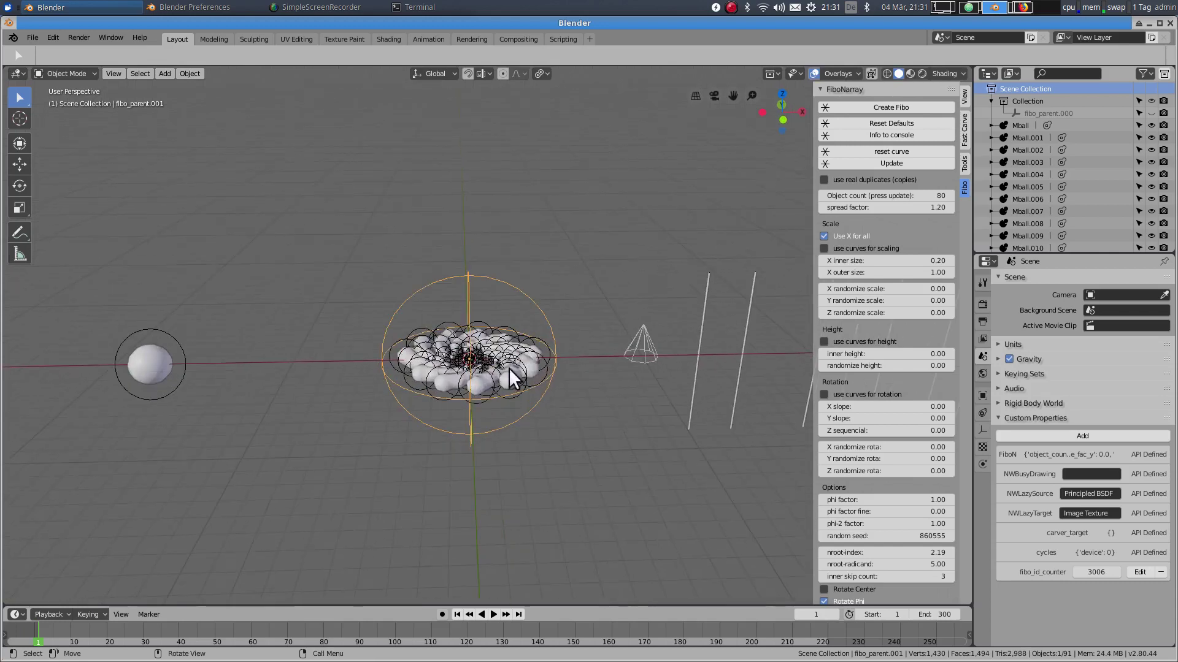
pyautogui.scroll(6, 485, 336)
pyautogui.moveTo(485, 336); pyautogui.dragTo(589, 432, button='middle')
pyautogui.scroll(-4, 589, 432)
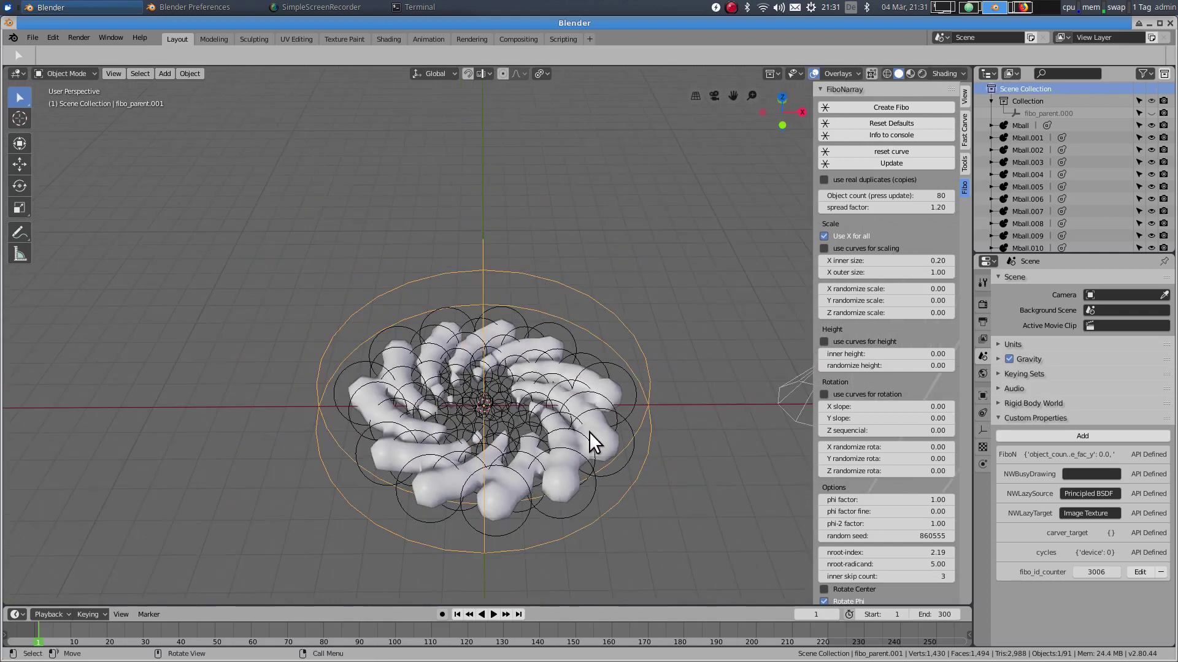
pyautogui.click(603, 439)
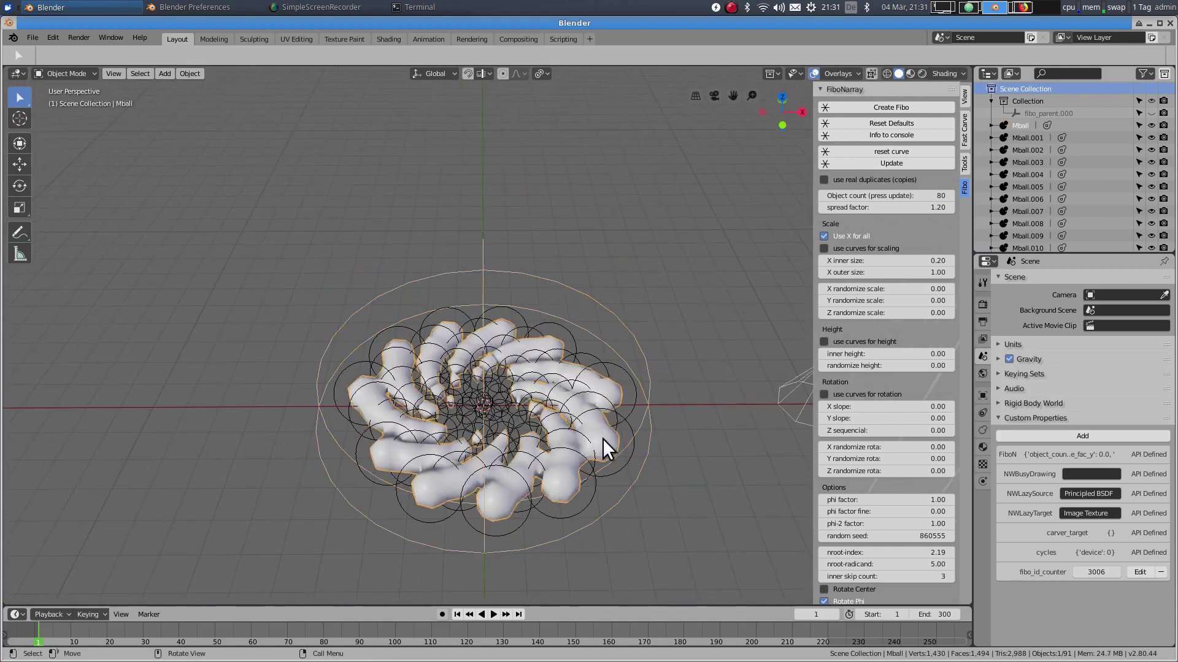
pyautogui.click(984, 430)
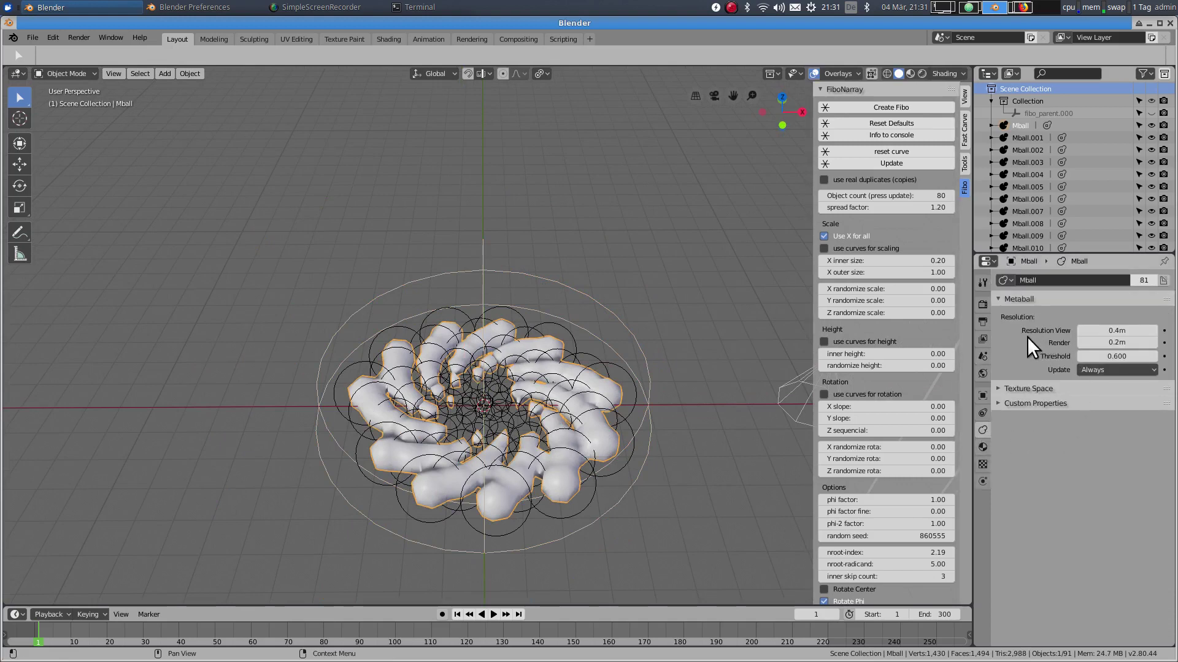
pyautogui.click(1093, 330)
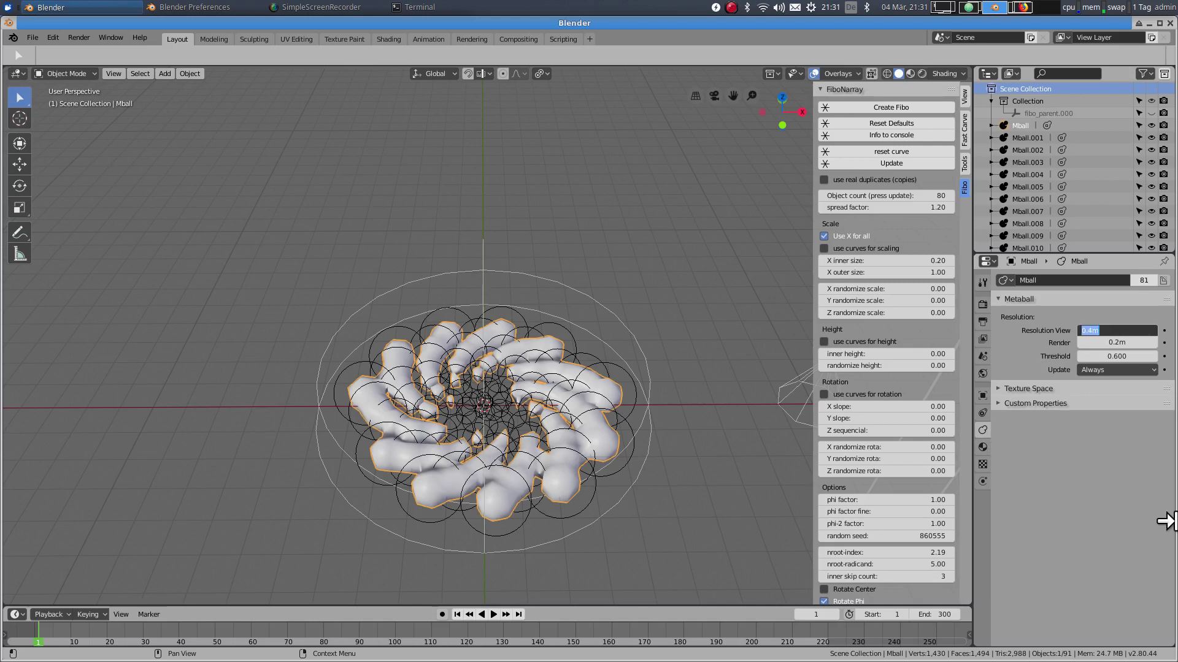
pyautogui.write('.15')
pyautogui.press('Return')
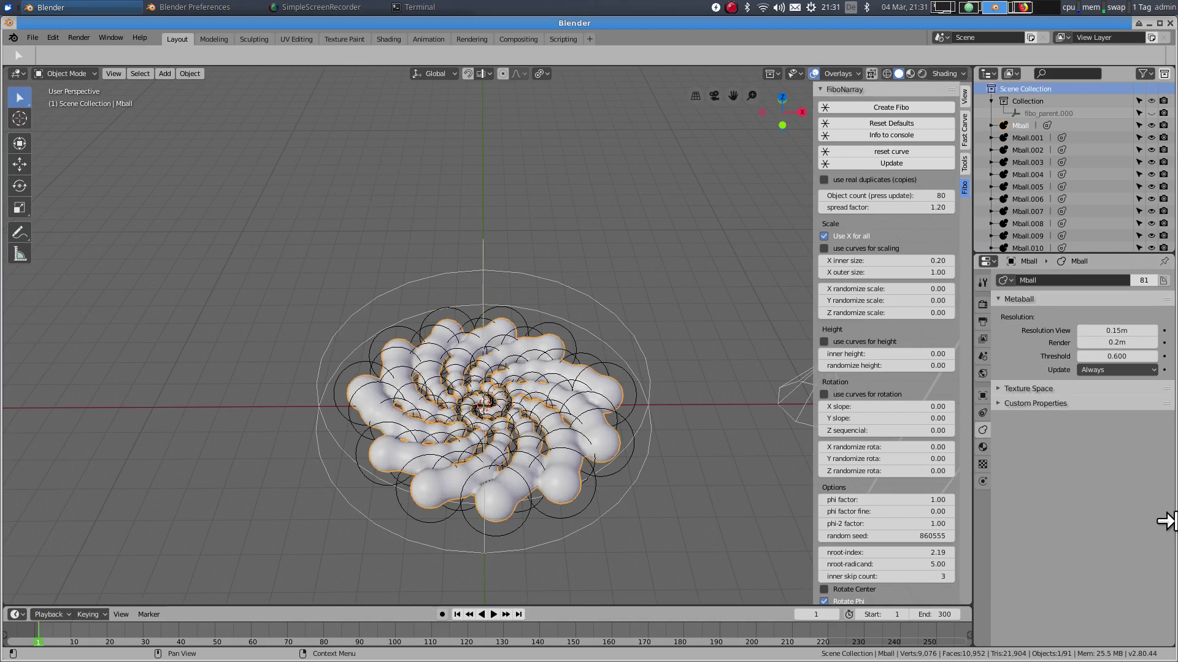
pyautogui.scroll(3, 609, 496)
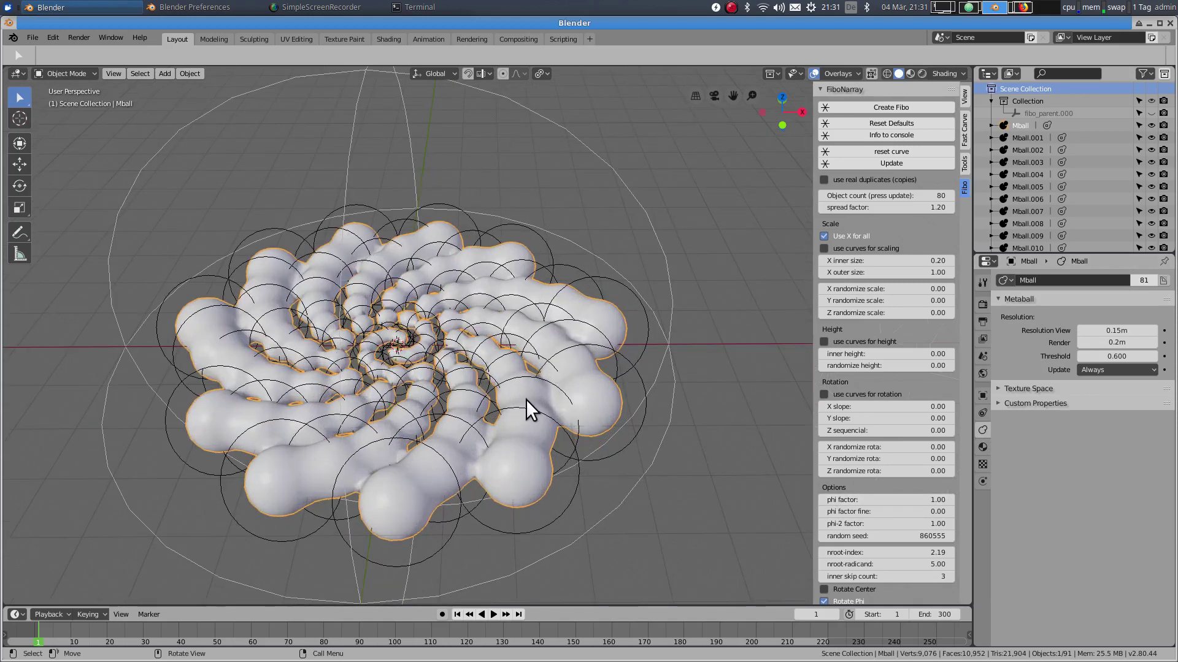
pyautogui.scroll(-3, 528, 402)
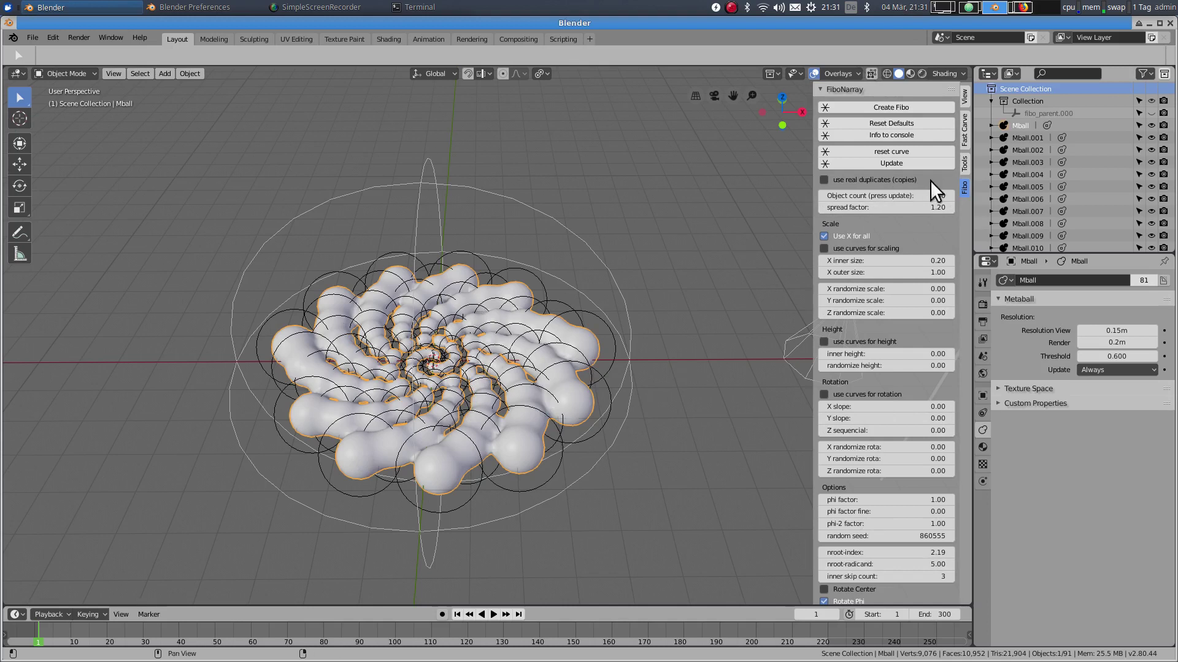
# Step: Reset the FiboNarray settings to their defaults and print the add-on info to the console, checking it in the Terminal
pyautogui.click(890, 122)
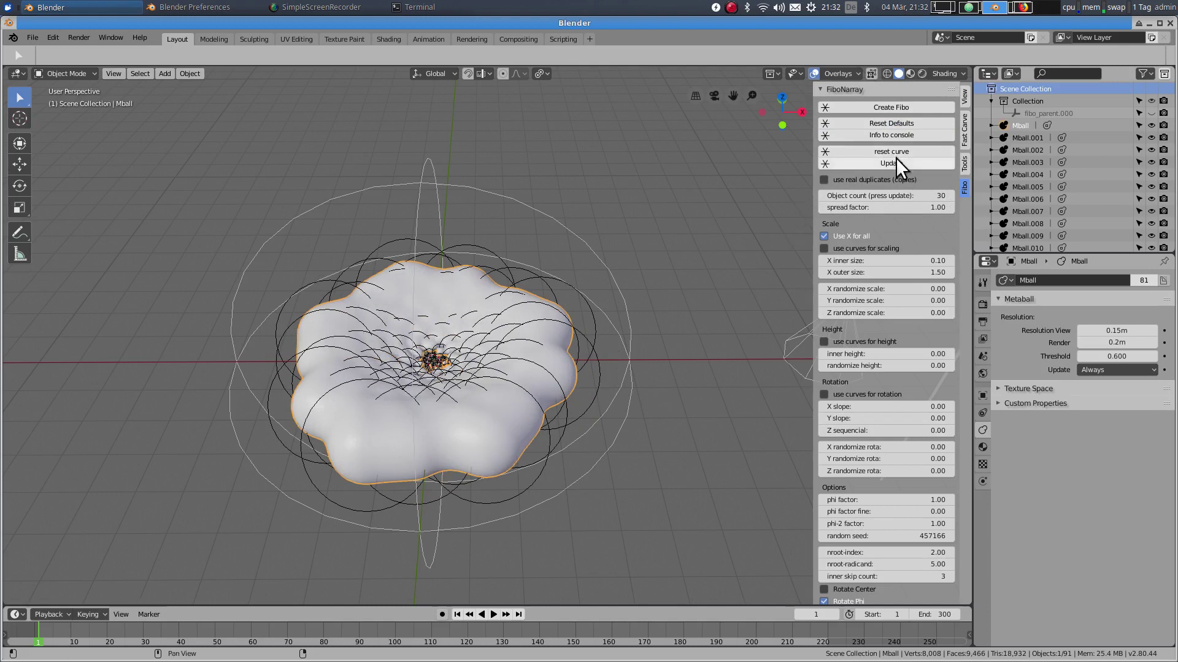
pyautogui.click(877, 135)
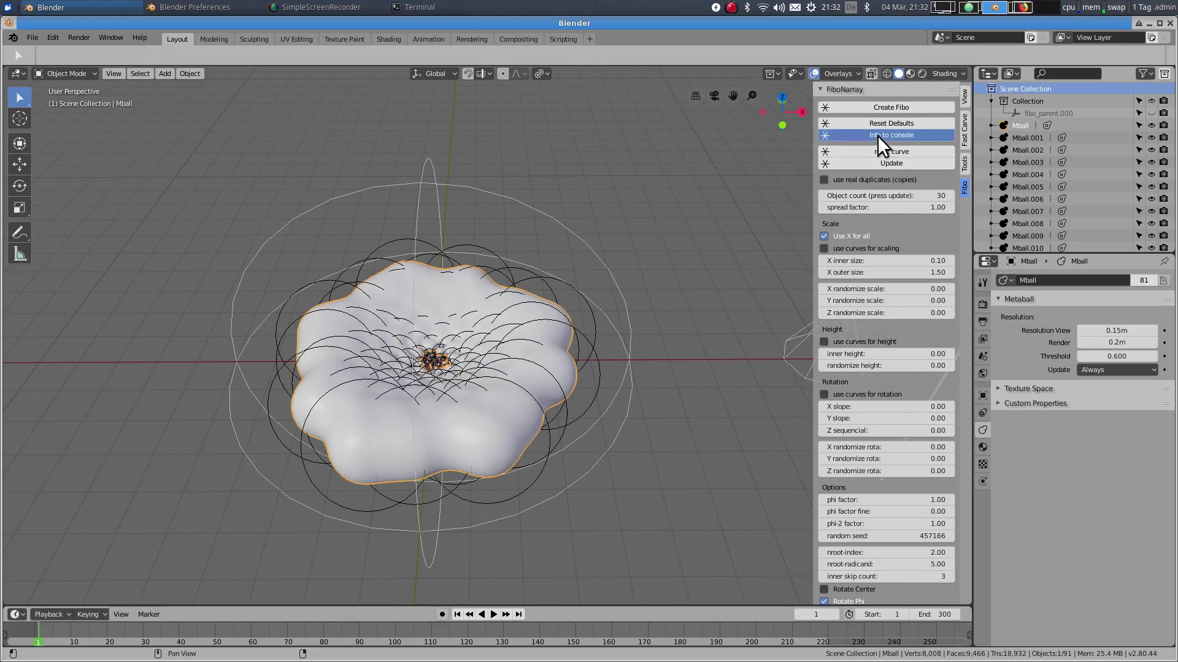
pyautogui.click(457, 10)
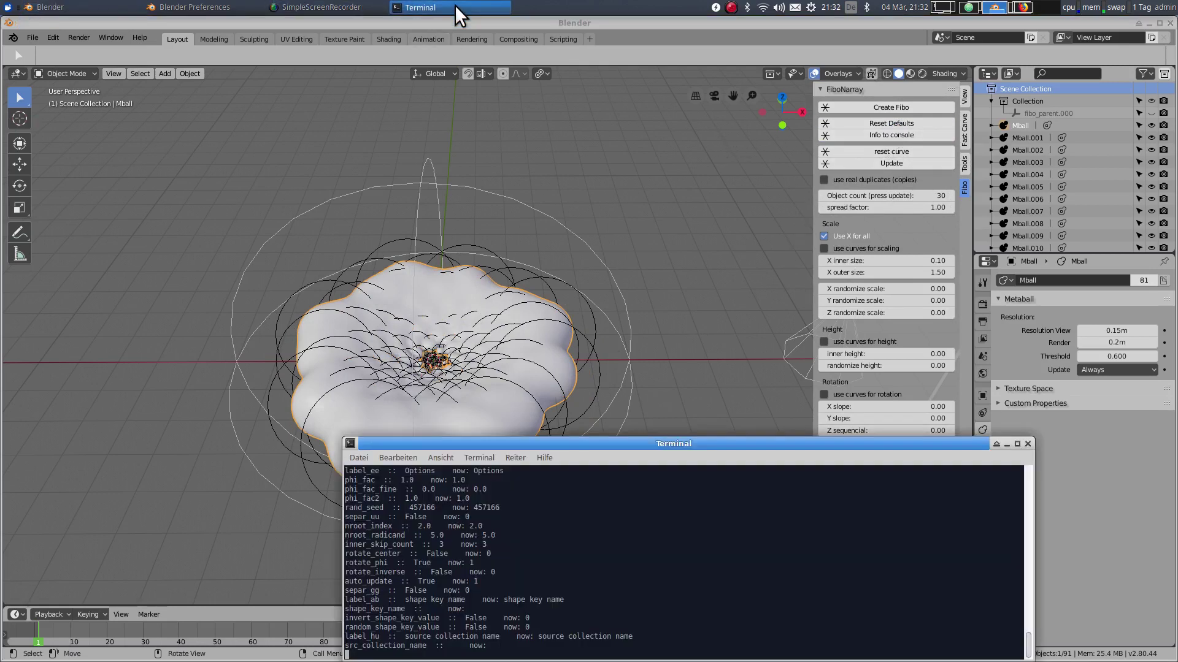
pyautogui.click(454, 5)
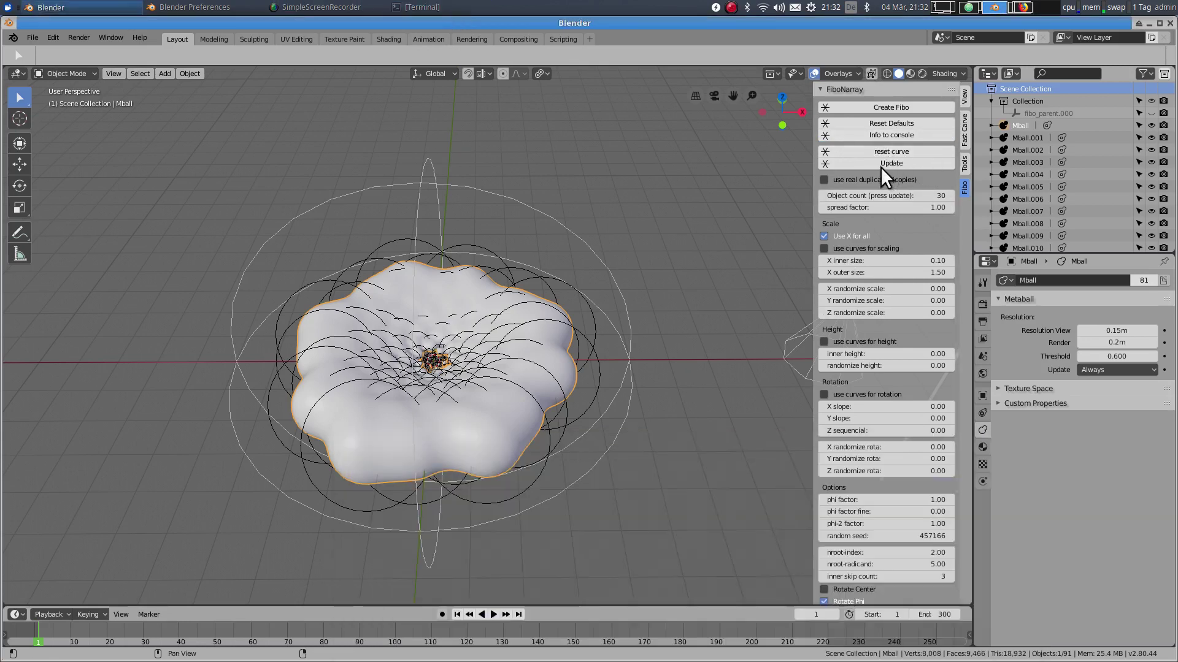
# Step: Reset the ctl_HEIGHT_Z_.000 control curve beside the cone-shaped parent
pyautogui.scroll(-4, 644, 251)
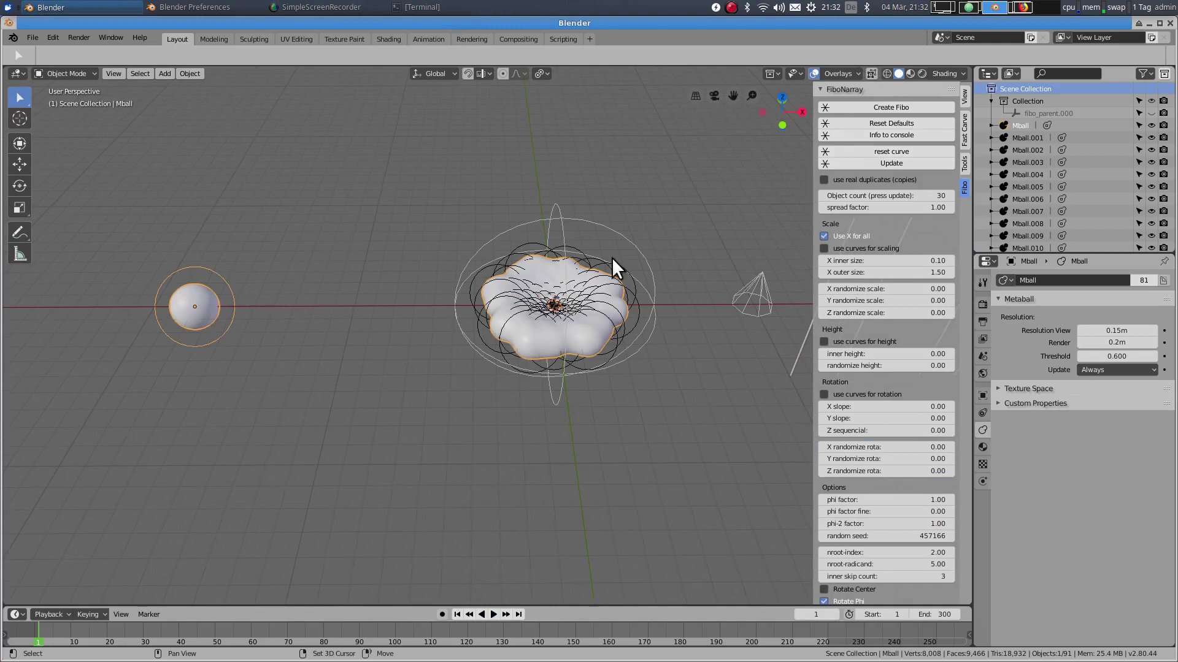
pyautogui.click(686, 289)
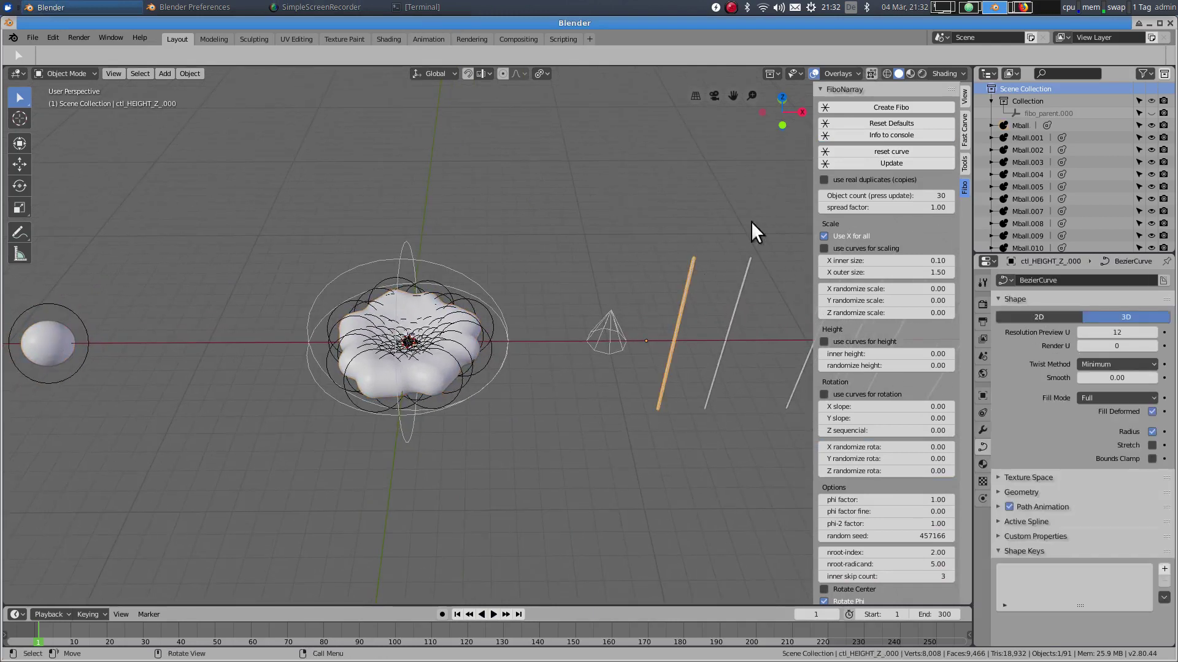
pyautogui.click(890, 151)
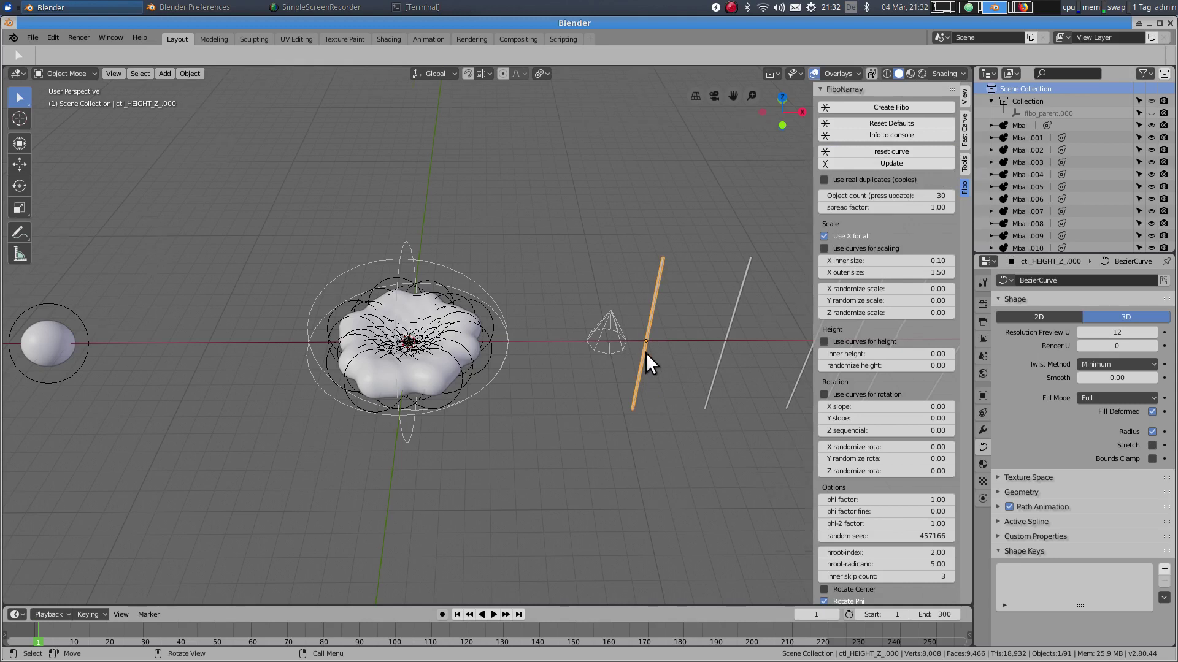
# Step: Set the object count to 60 and update the Fibo array
pyautogui.scroll(2, 644, 353)
pyautogui.moveTo(625, 337); pyautogui.dragTo(676, 329, button='middle')
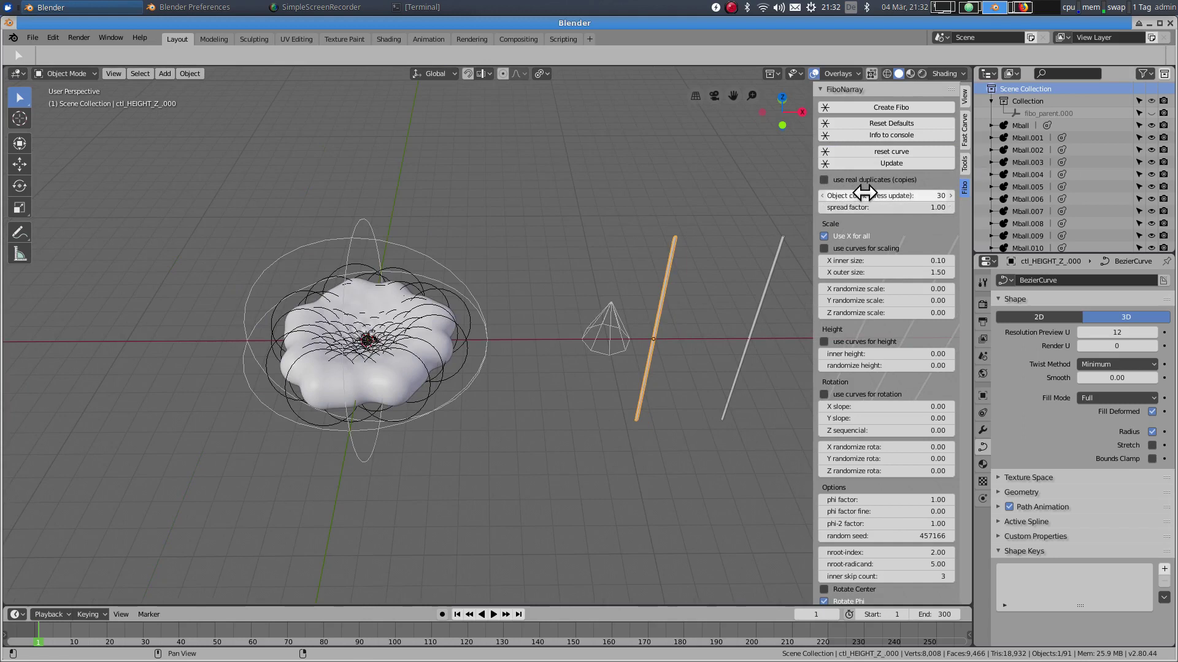
pyautogui.click(862, 196)
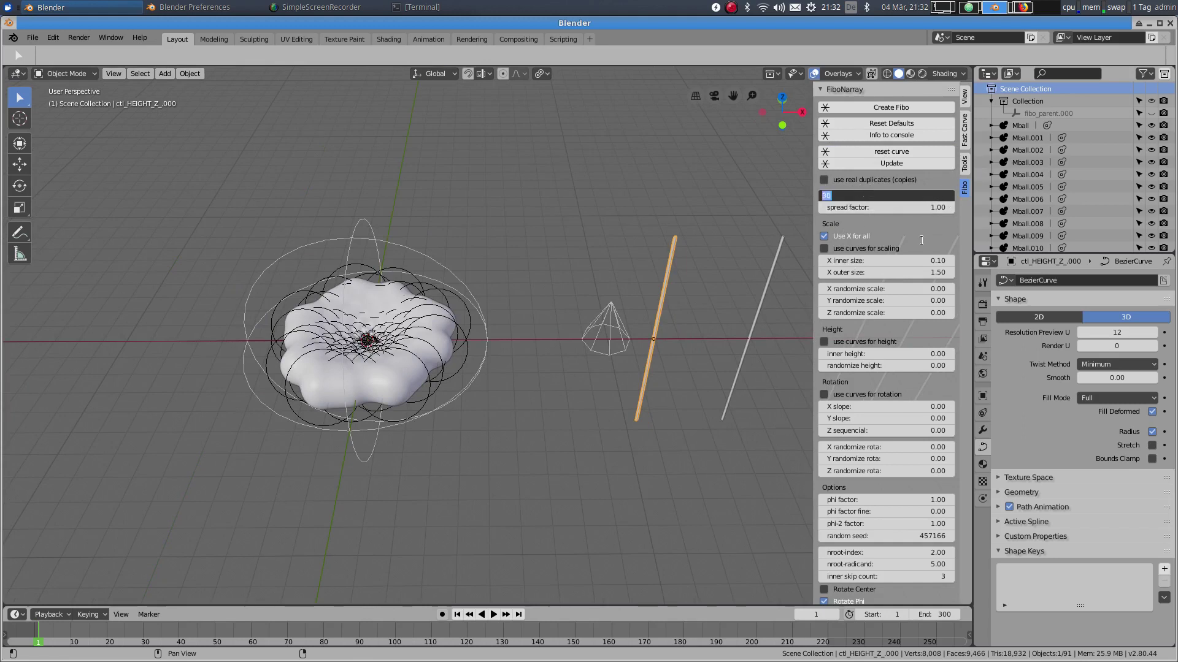
pyautogui.write('60')
pyautogui.press('Return')
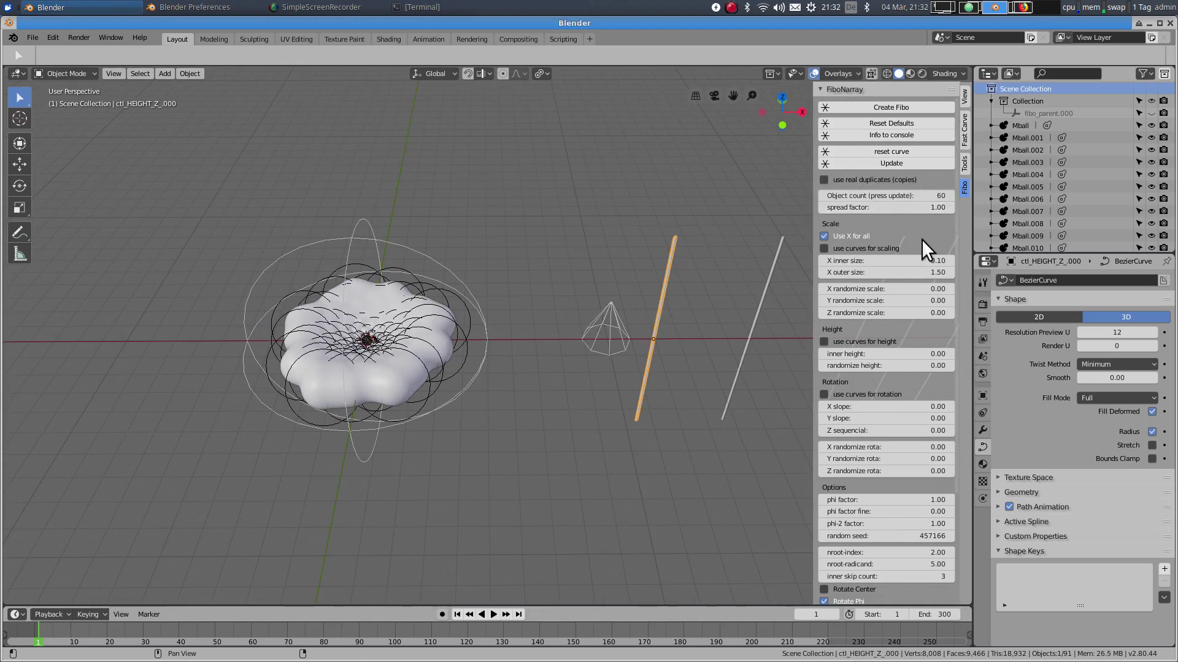
pyautogui.click(888, 163)
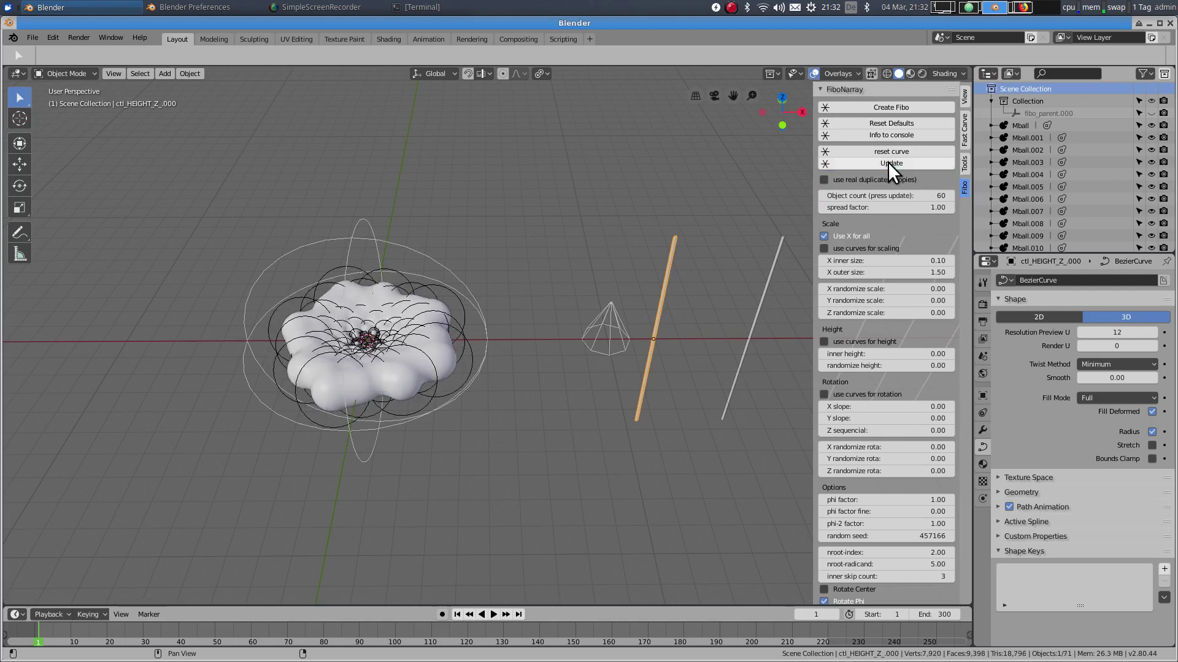
pyautogui.scroll(5, 409, 343)
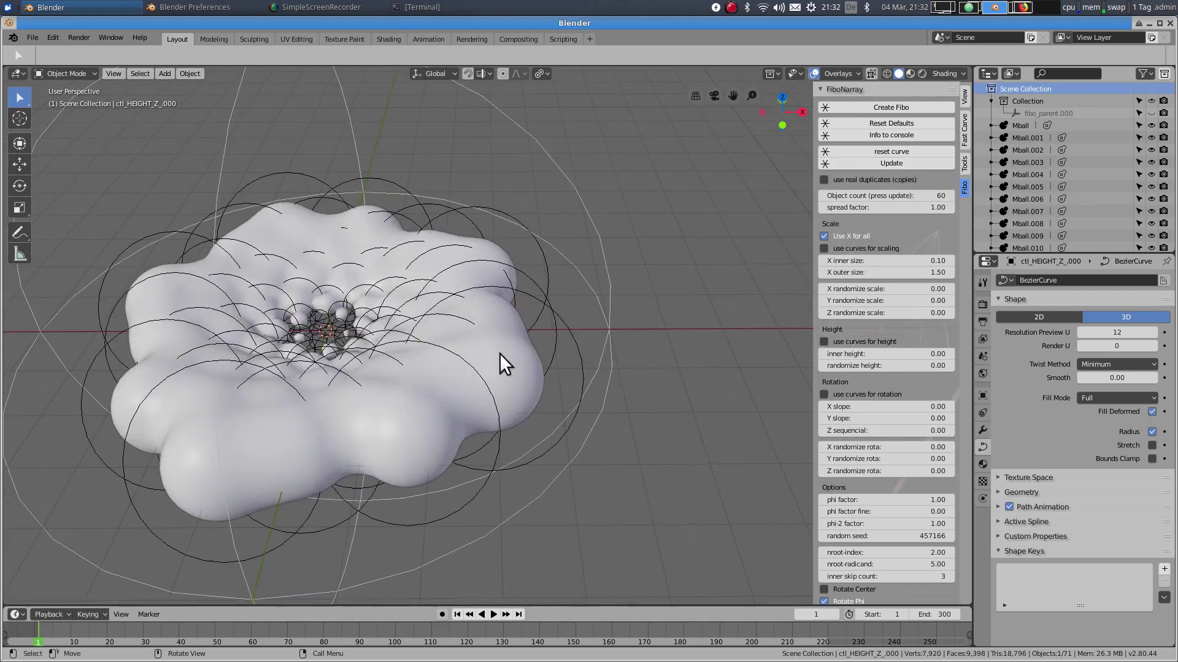
pyautogui.scroll(-3, 438, 380)
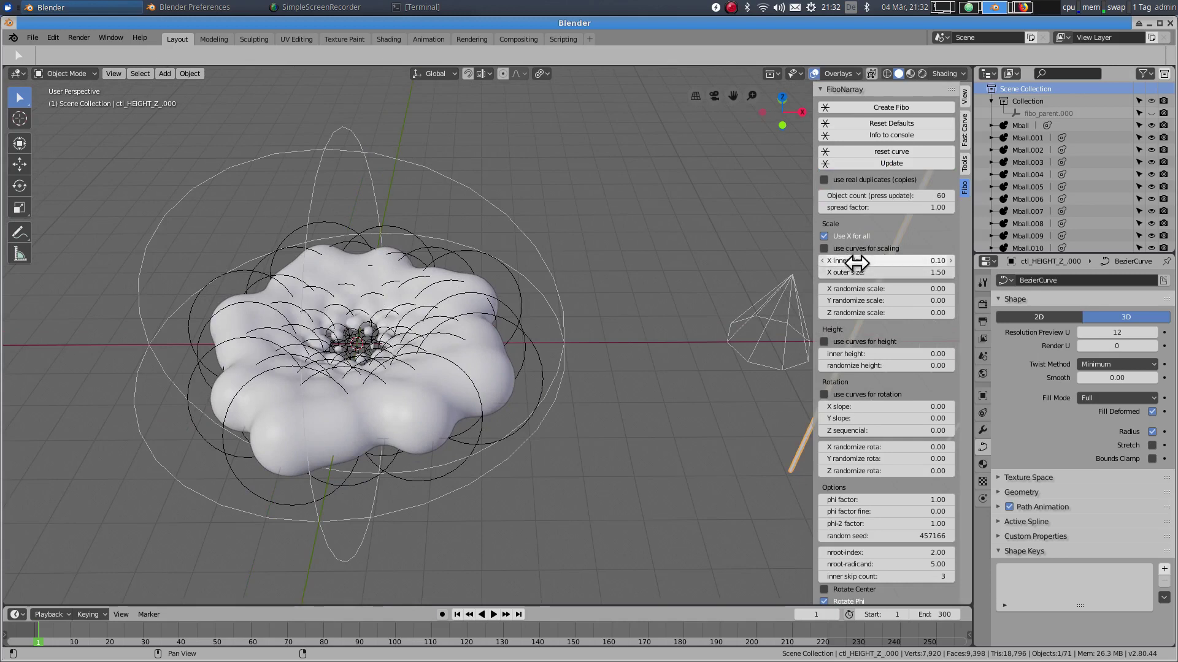
# Step: Shape the array into a cone with inner height 5.01, X inner size 0.76 and X outer size 1.17
pyautogui.moveTo(880, 272); pyautogui.dragTo(911, 263)
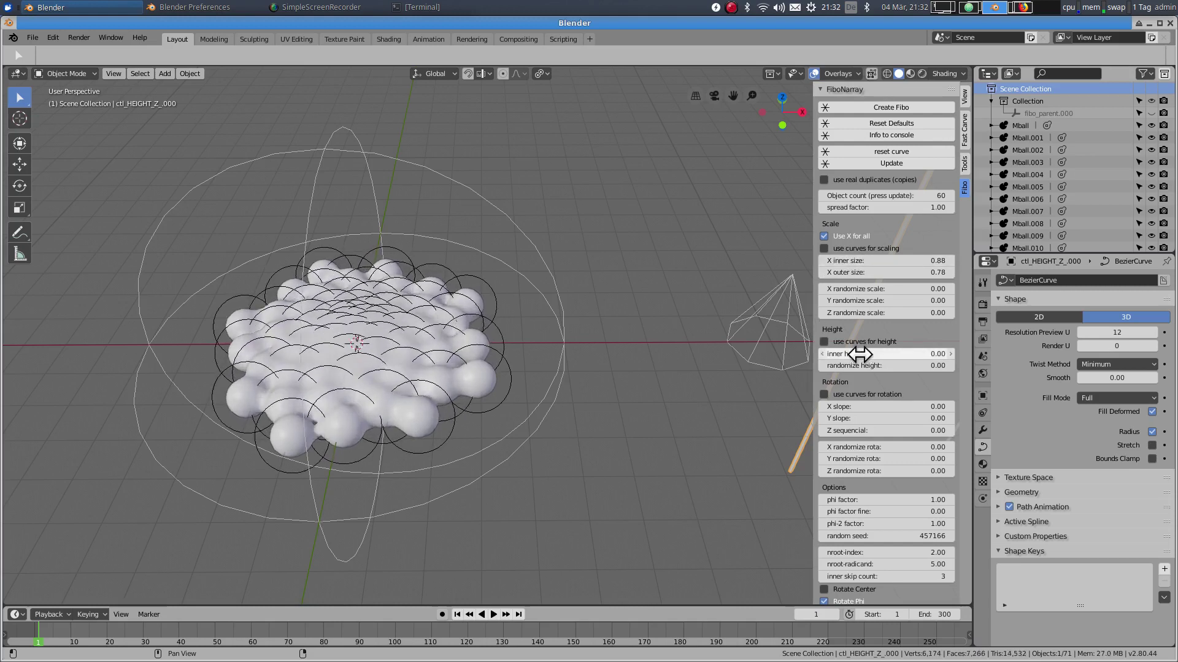
pyautogui.moveTo(857, 354); pyautogui.dragTo(989, 355)
pyautogui.moveTo(884, 273); pyautogui.dragTo(914, 273)
pyautogui.moveTo(875, 263)
pyautogui.mouseDown()
pyautogui.moveTo(831, 264)
pyautogui.moveTo(862, 265)
pyautogui.mouseUp()
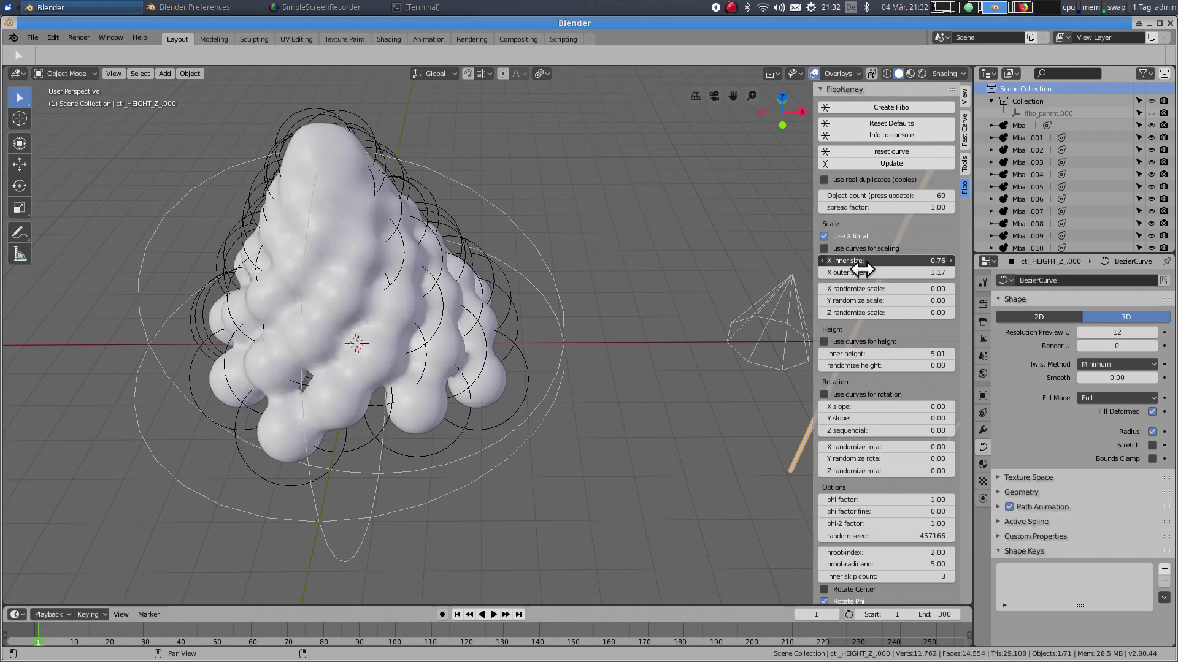
# Step: Duplicate the cone-shaped array together with its parent empty and source metaball, moving the copies about 16 m up the Z axis
pyautogui.scroll(-3, 533, 307)
pyautogui.moveTo(533, 307); pyautogui.dragTo(554, 325, button='middle')
pyautogui.scroll(3, 605, 262)
pyautogui.scroll(2, 595, 334)
pyautogui.scroll(-5, 625, 300)
pyautogui.moveTo(626, 299); pyautogui.dragTo(570, 323, button='middle')
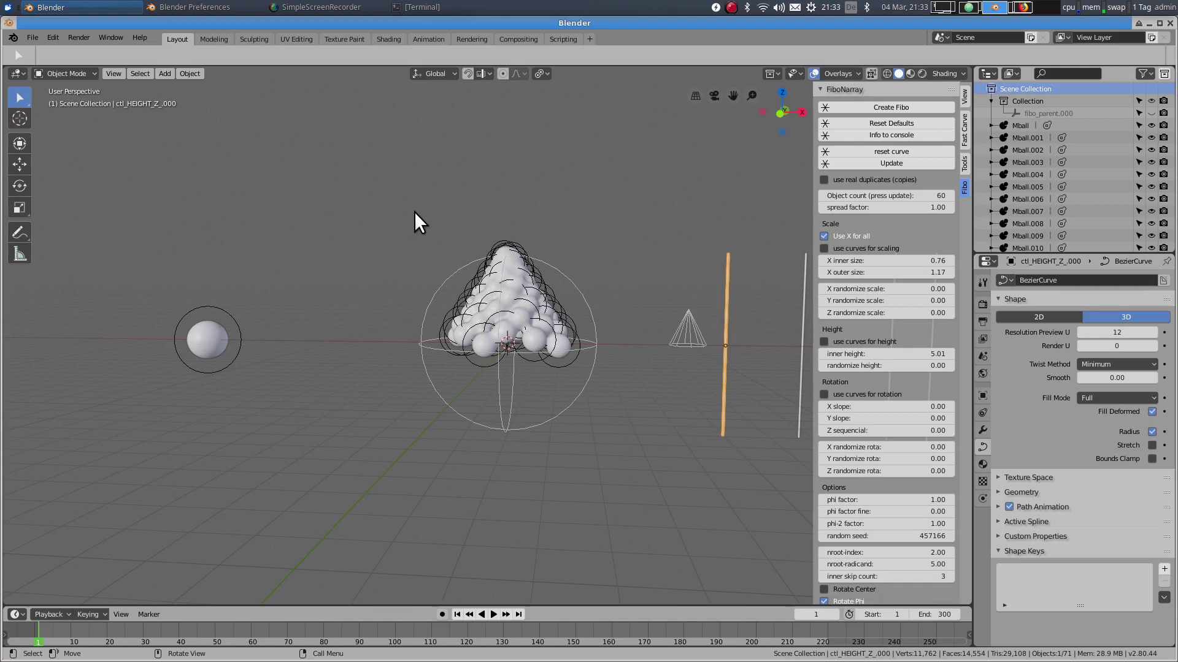
pyautogui.click(403, 196)
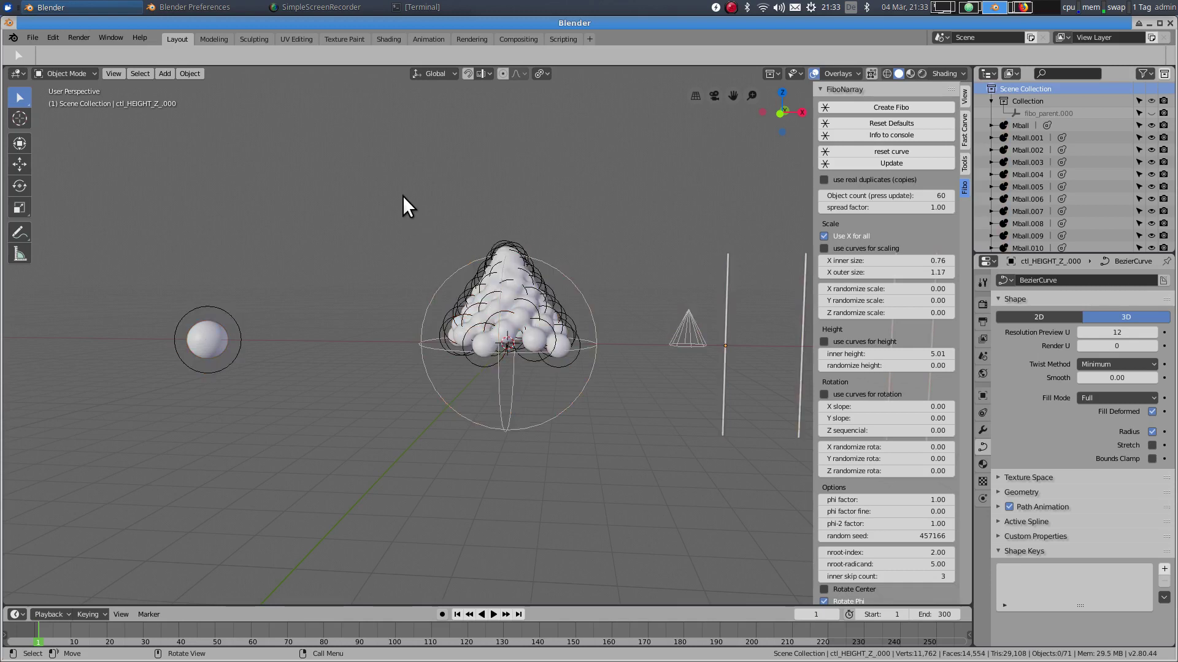
pyautogui.moveTo(408, 190); pyautogui.dragTo(618, 485)
pyautogui.scroll(-3, 608, 460)
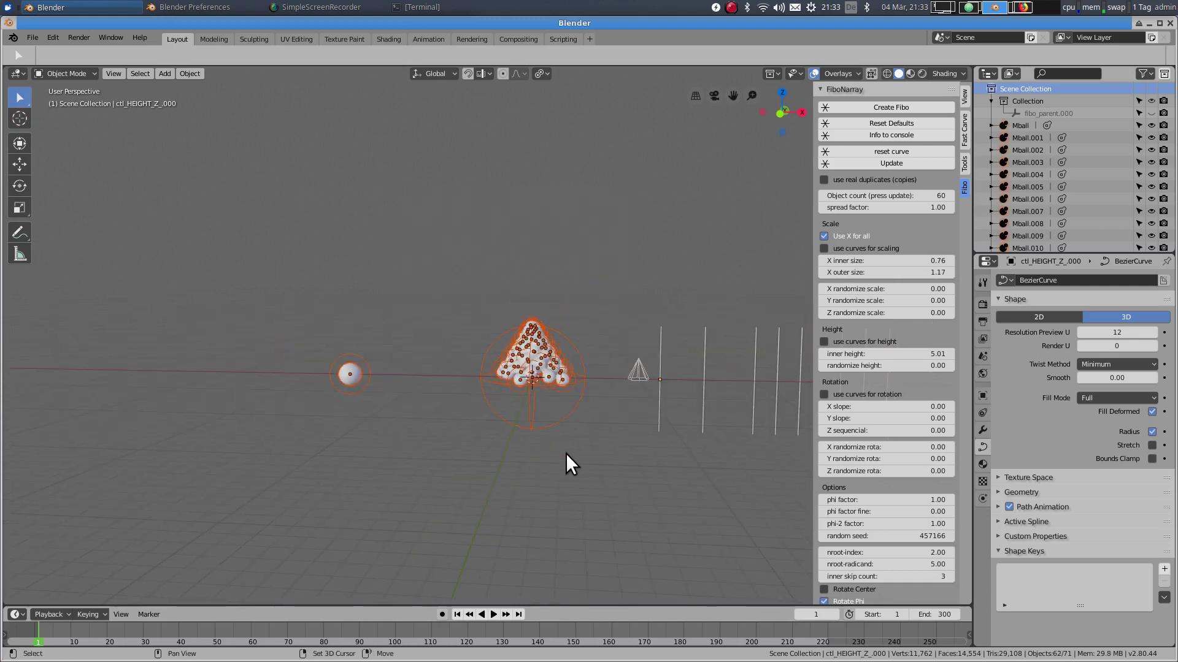
pyautogui.hotkey('shift', 'd')
pyautogui.press('z')
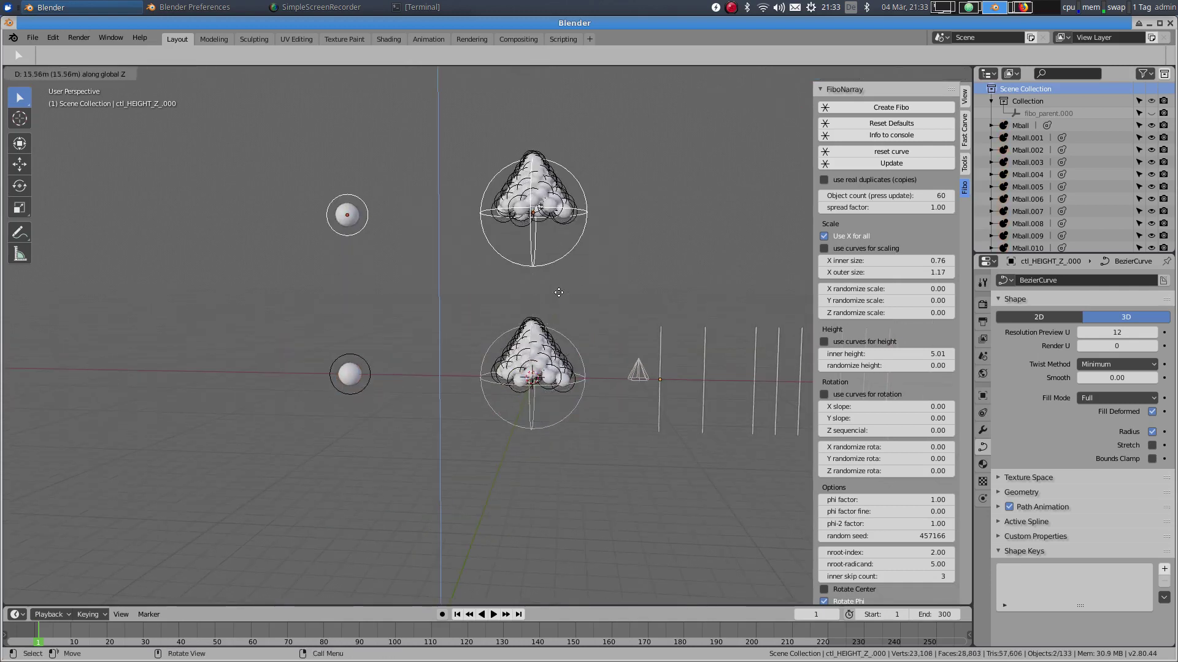
pyautogui.click(558, 279)
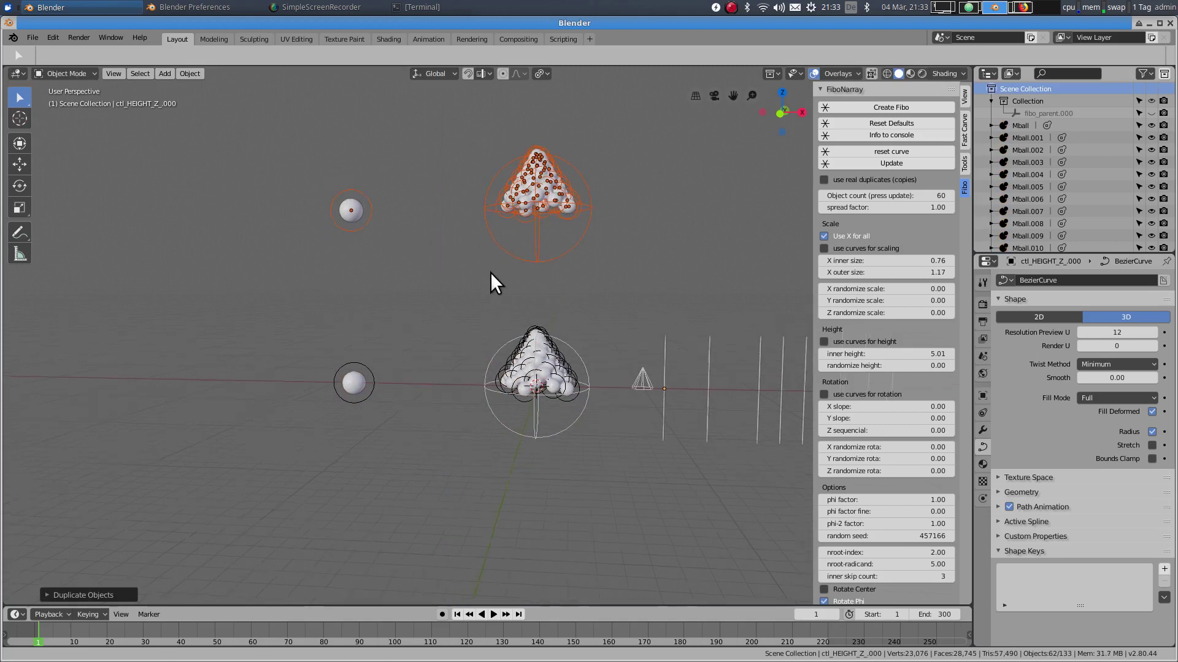
# Step: Delete the duplicated source metaball, Mball.061, beside the upper array copy
pyautogui.keyDown('shift'); pyautogui.scroll(3, 491, 283); pyautogui.keyUp('shift')
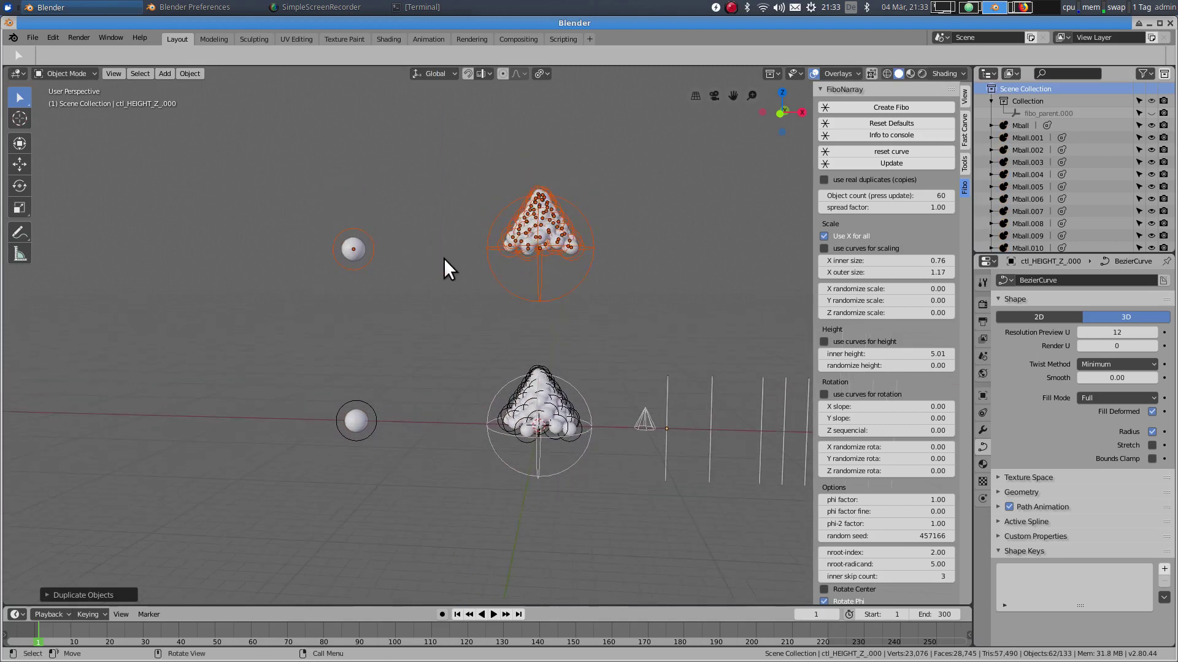
pyautogui.scroll(2, 445, 258)
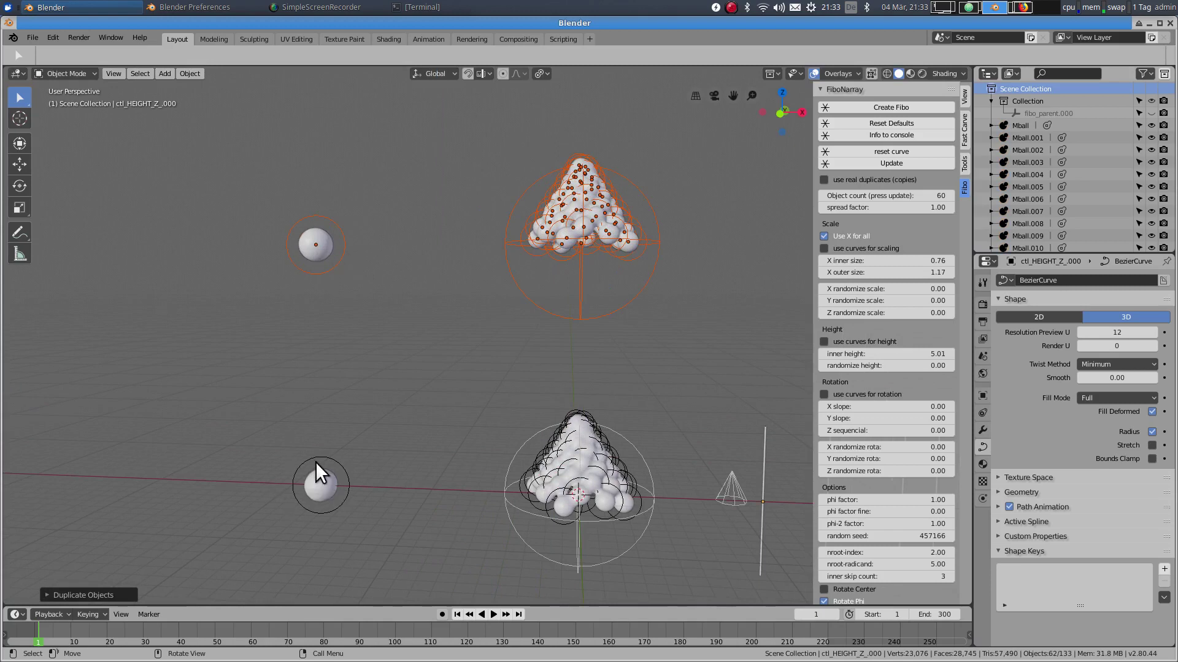
pyautogui.click(345, 248)
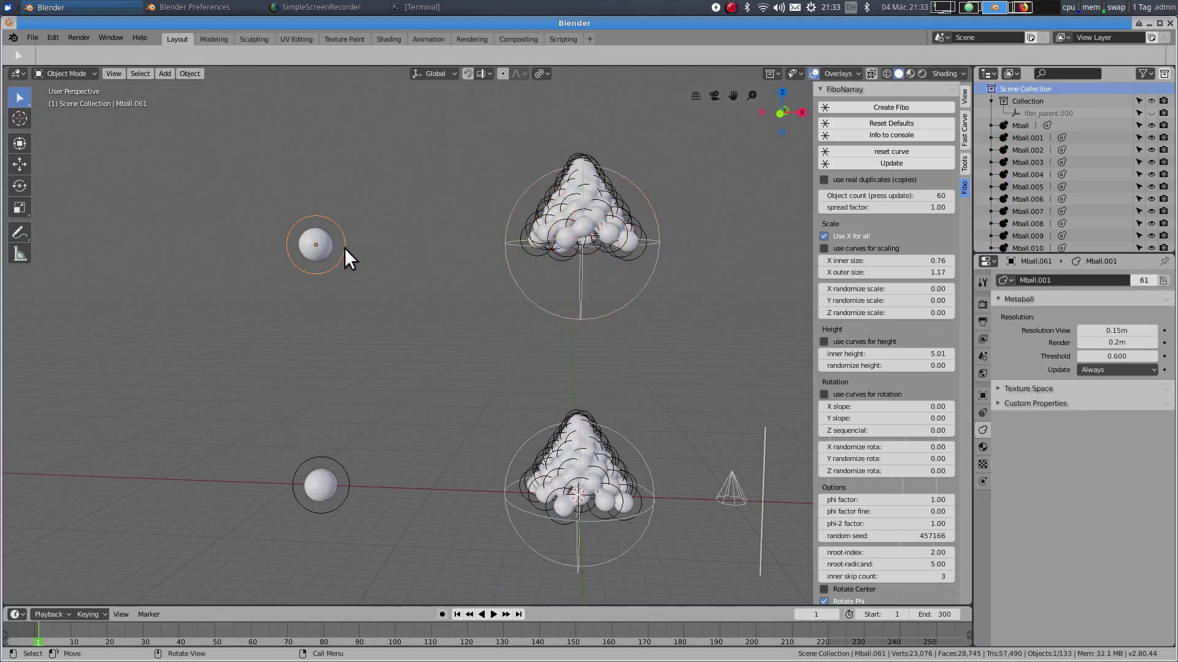
pyautogui.press('x')
pyautogui.click(344, 248)
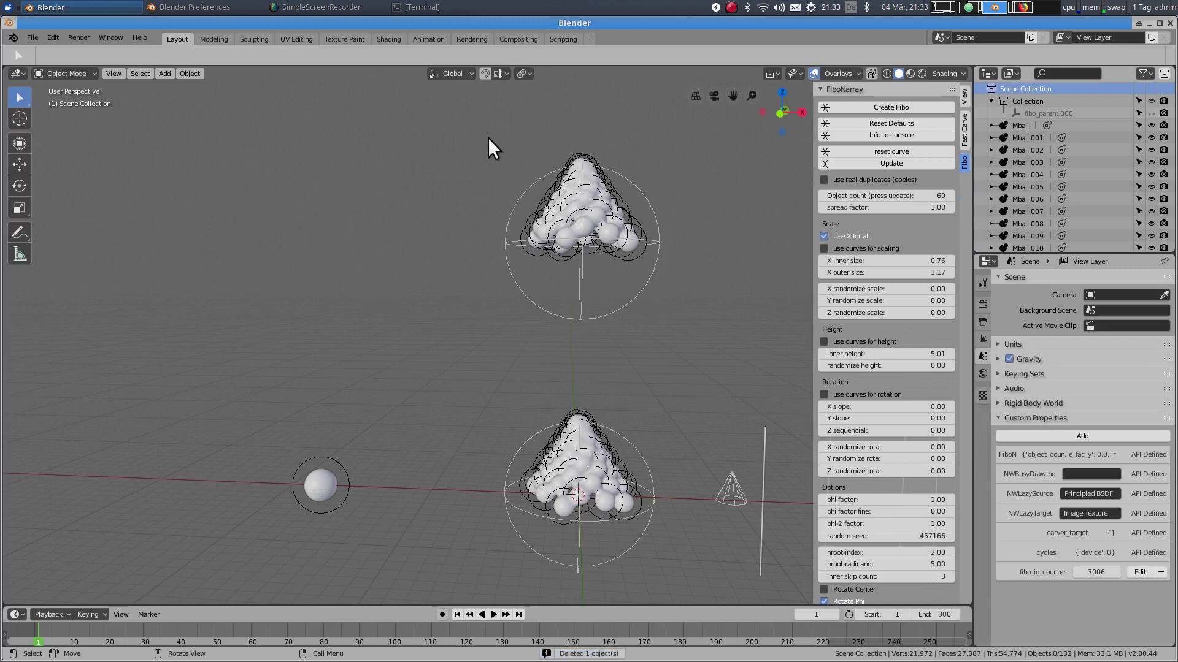
# Step: Select the upper array's child metaballs together with their parent empty, and unlink and apply them
pyautogui.moveTo(488, 137); pyautogui.dragTo(718, 345)
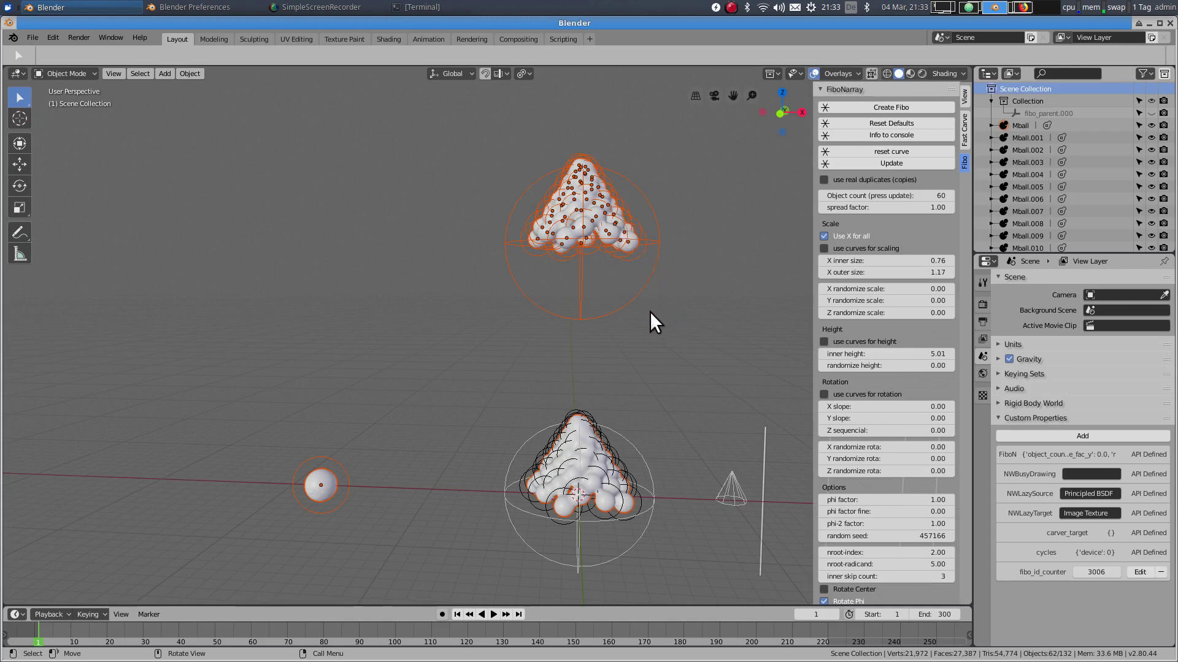
pyautogui.click(525, 294)
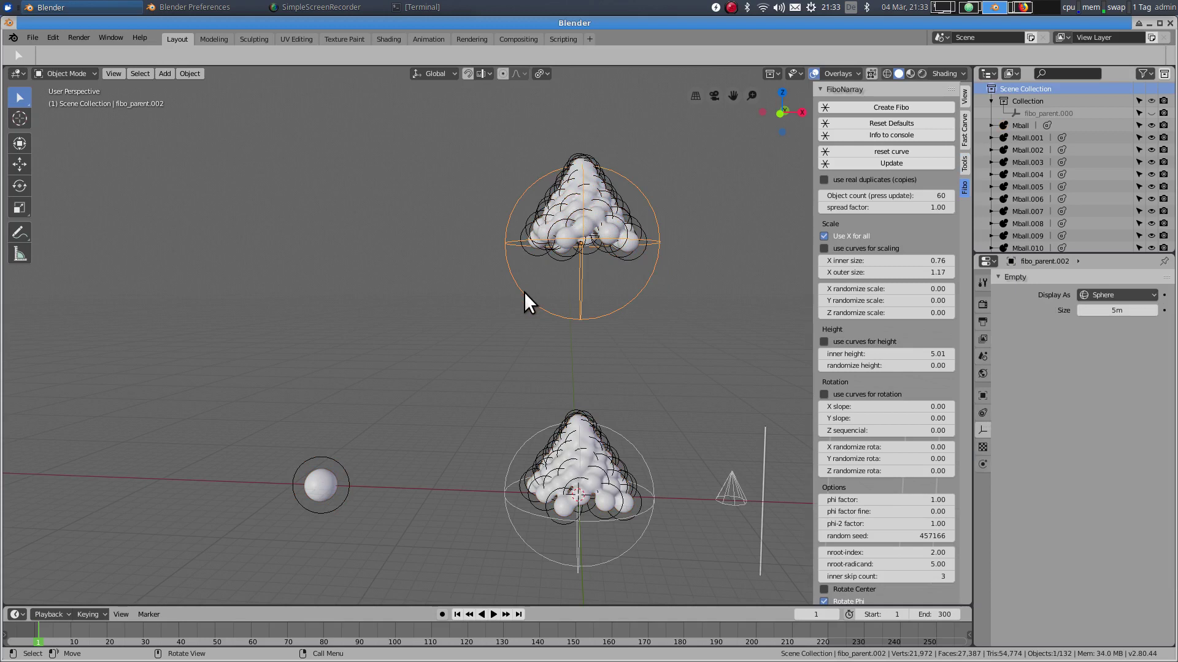
pyautogui.hotkey('shift', 'g')
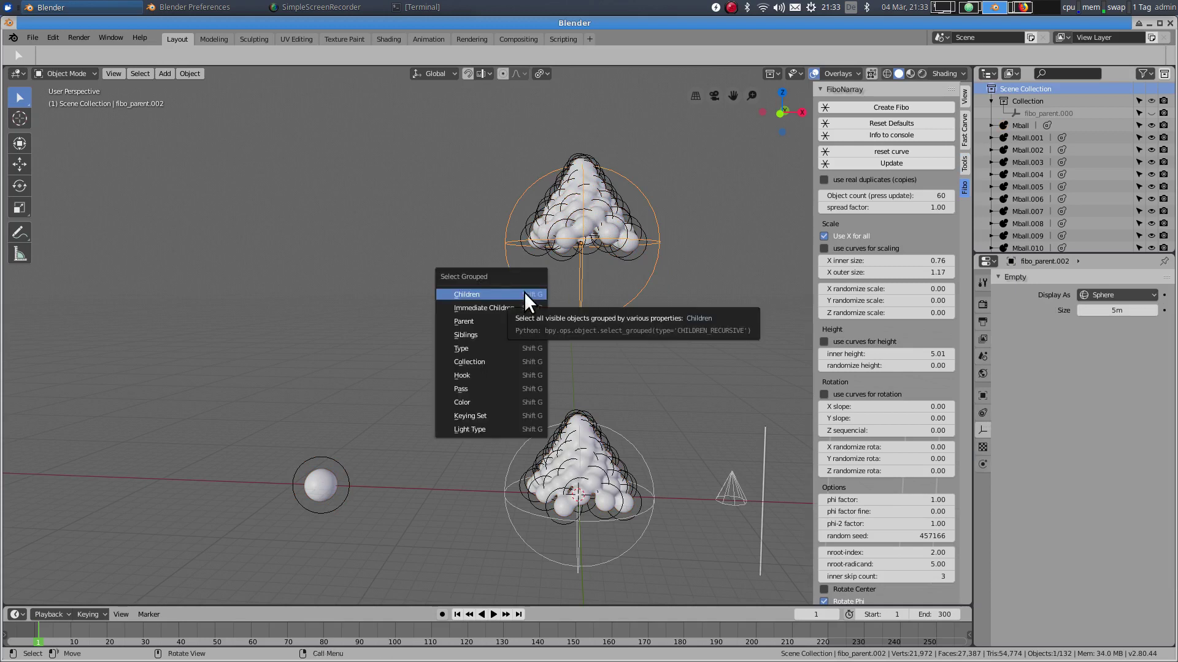
pyautogui.click(472, 308)
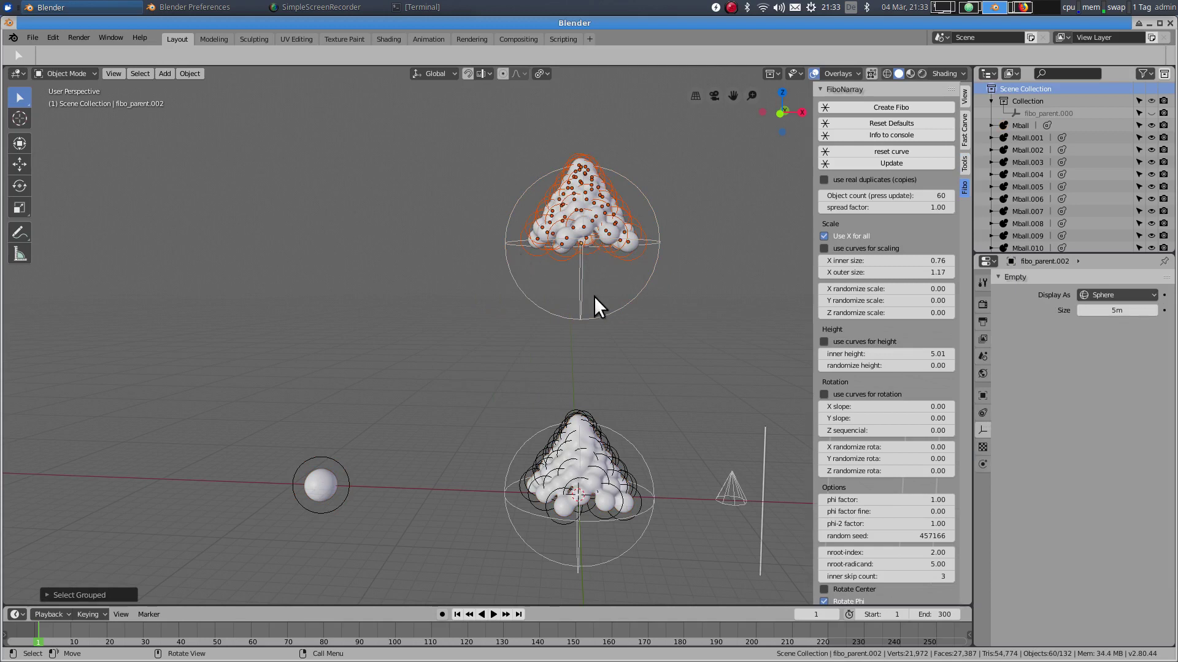
pyautogui.hotkey('shift', 'g')
pyautogui.press('shift')
pyautogui.keyDown('shift'); pyautogui.click(646, 283); pyautogui.keyUp('shift')
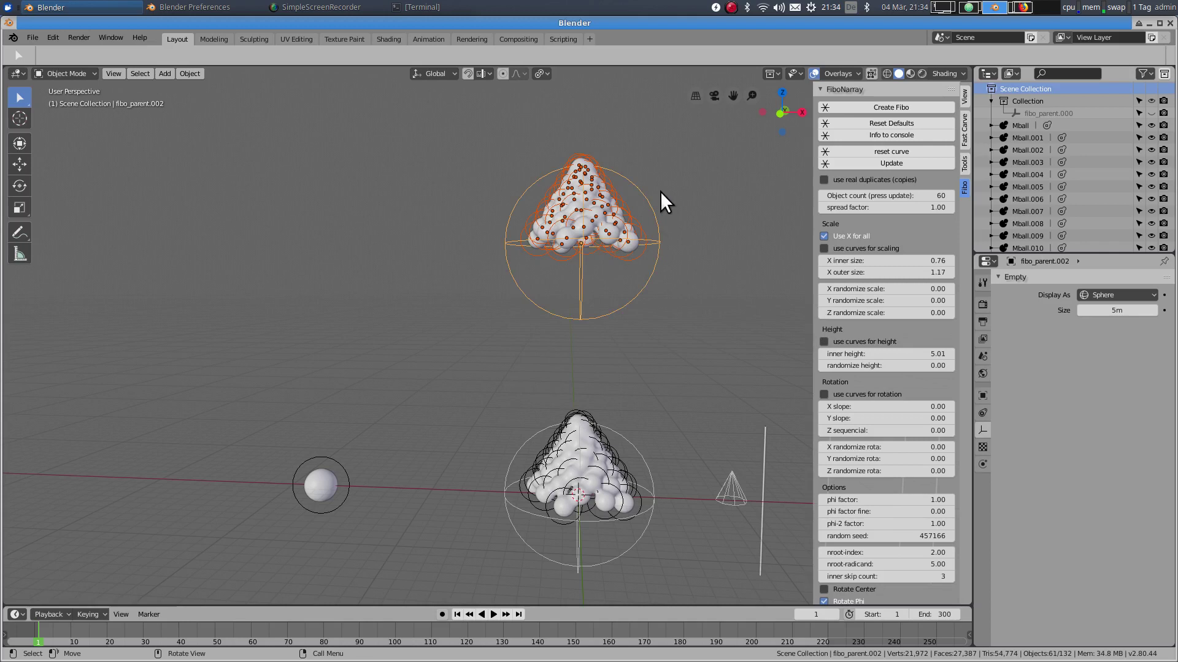
pyautogui.press('KP_Decimal')
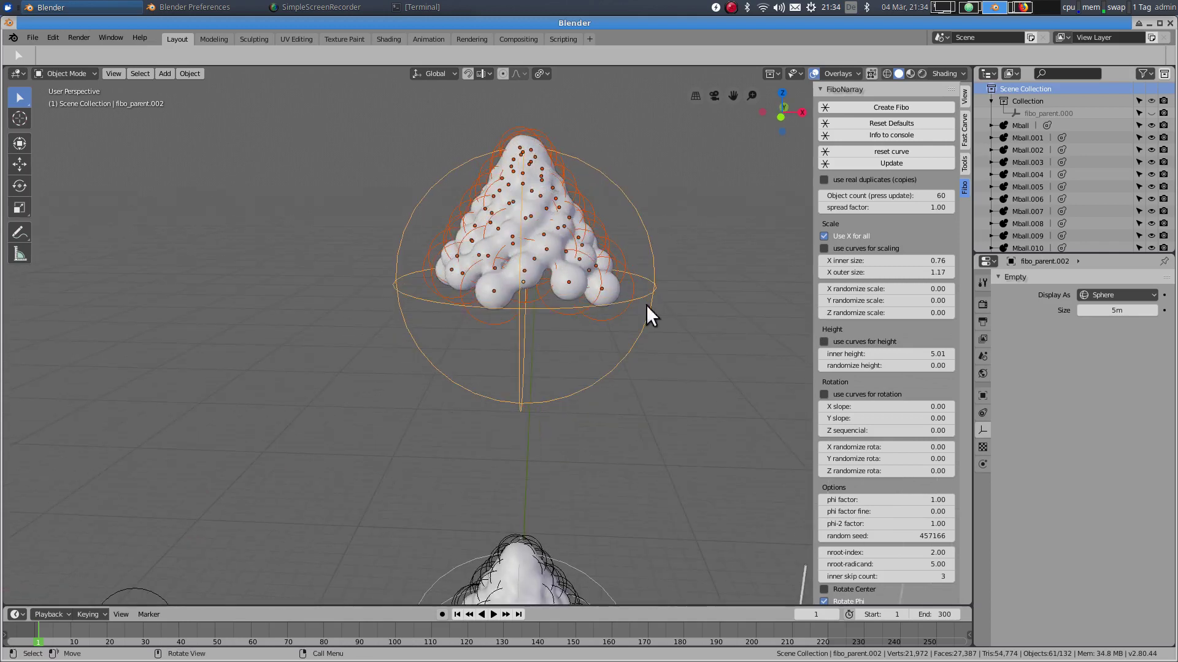
pyautogui.scroll(-5, 907, 353)
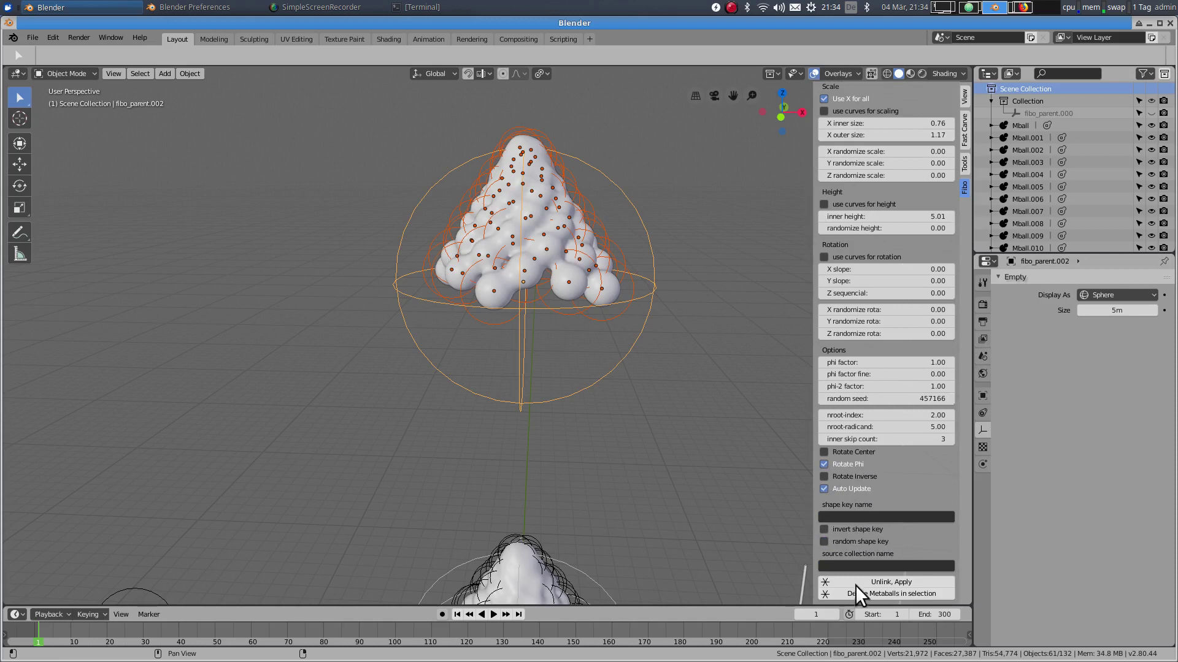
pyautogui.click(885, 581)
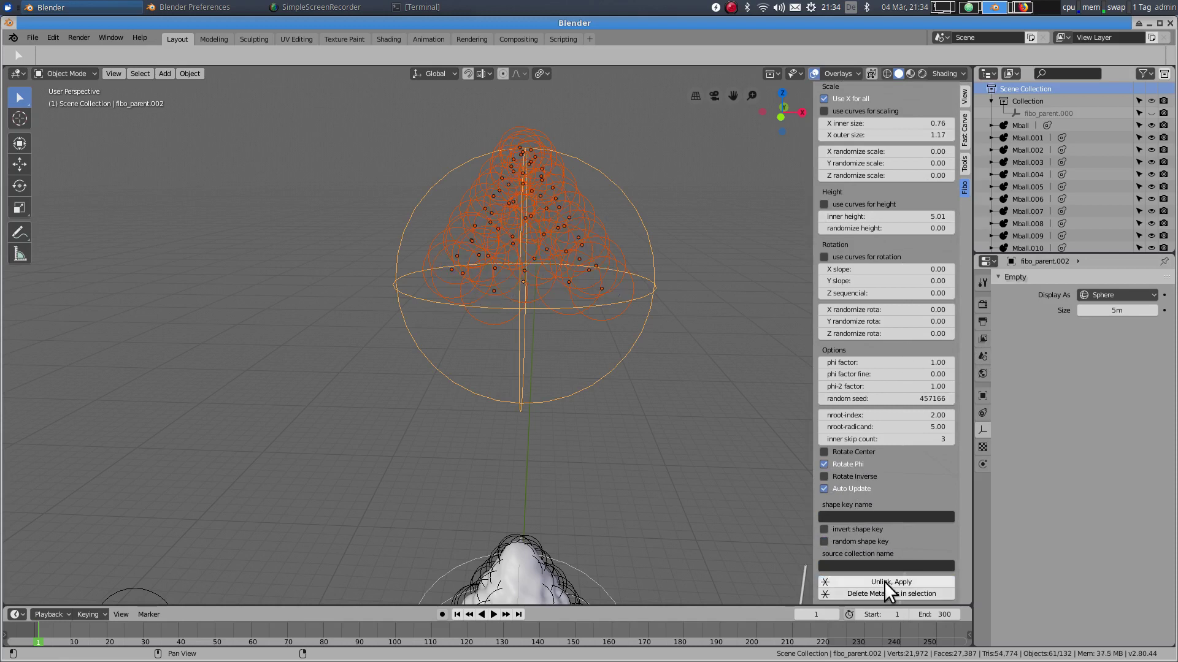
# Step: Convert the selected upper array to a mesh with Visual Geometry to Mesh
pyautogui.scroll(-2, 671, 321)
pyautogui.keyDown('shift'); pyautogui.moveTo(674, 320); pyautogui.dragTo(489, 201, button='middle'); pyautogui.keyUp('shift')
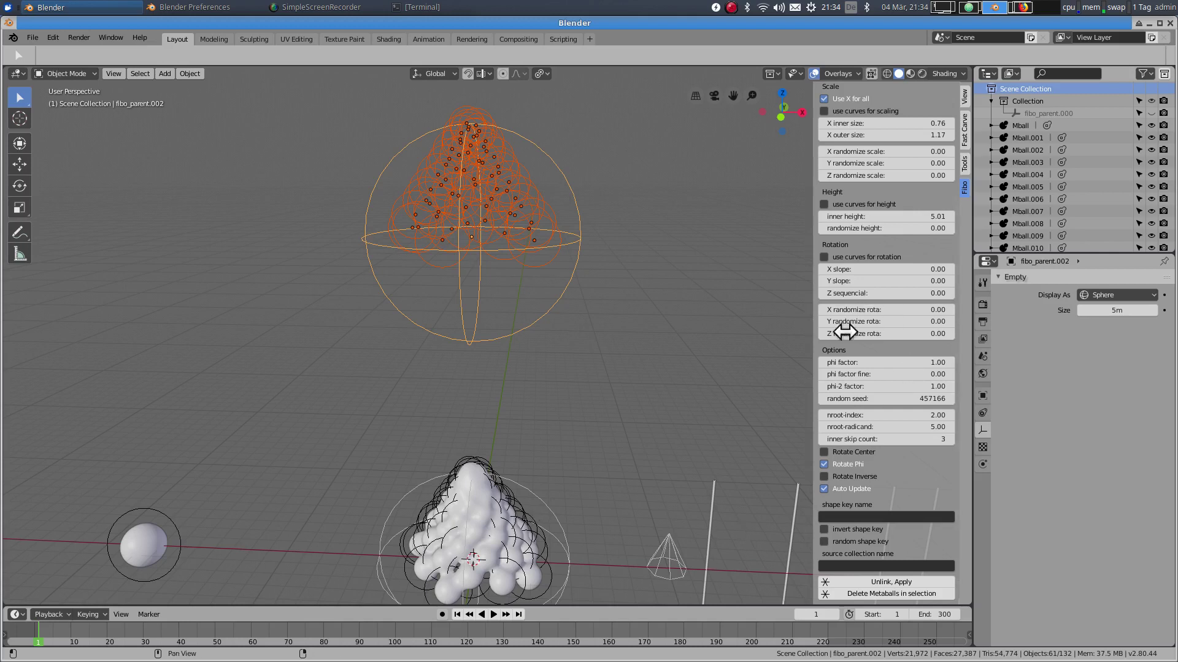
pyautogui.scroll(-3, 612, 279)
pyautogui.moveTo(808, 336); pyautogui.dragTo(781, 510, button='middle')
pyautogui.scroll(5, 558, 257)
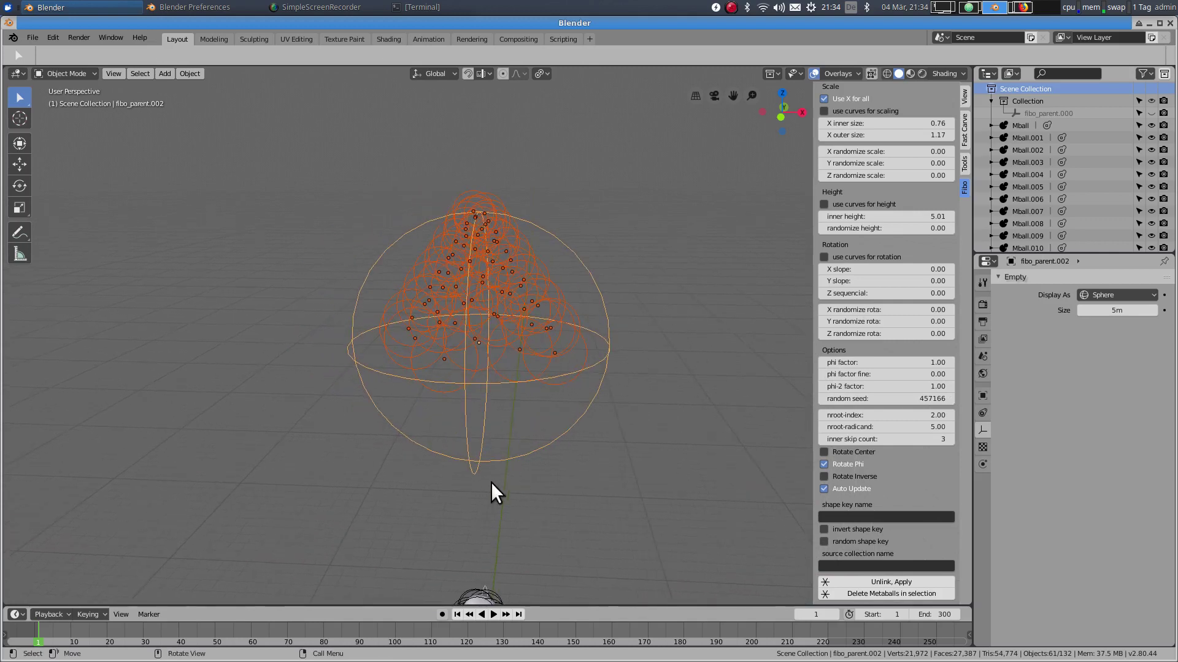
pyautogui.hotkey('ctrl', 'a')
pyautogui.hotkey('ctrl', 'a')
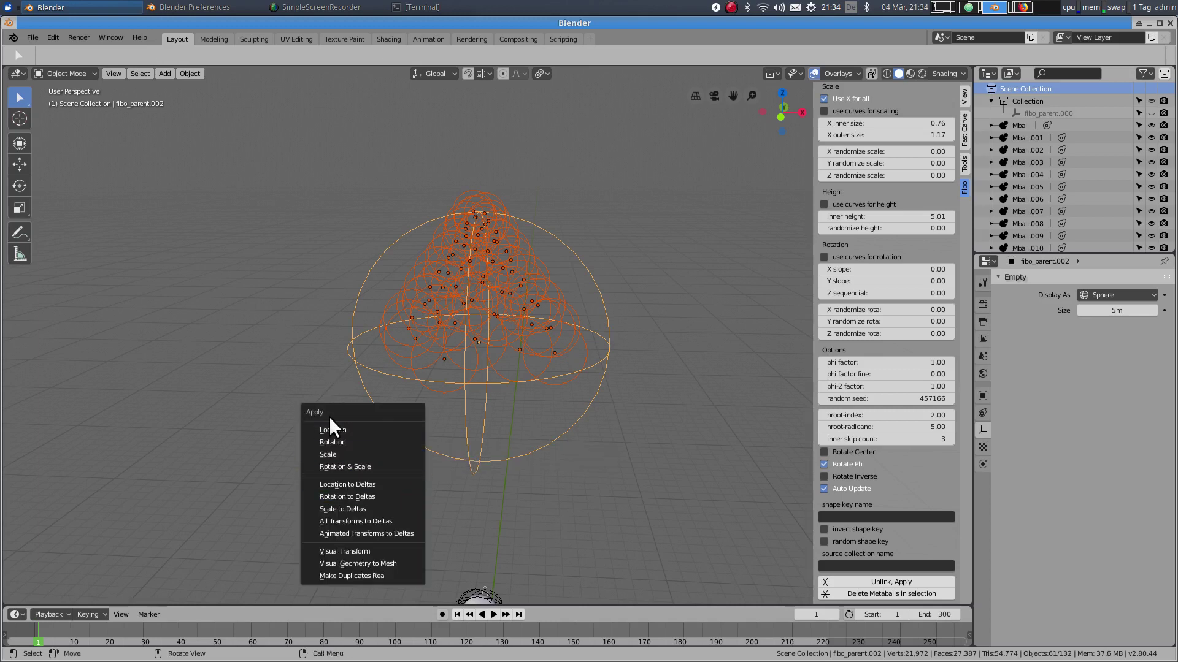
pyautogui.click(371, 563)
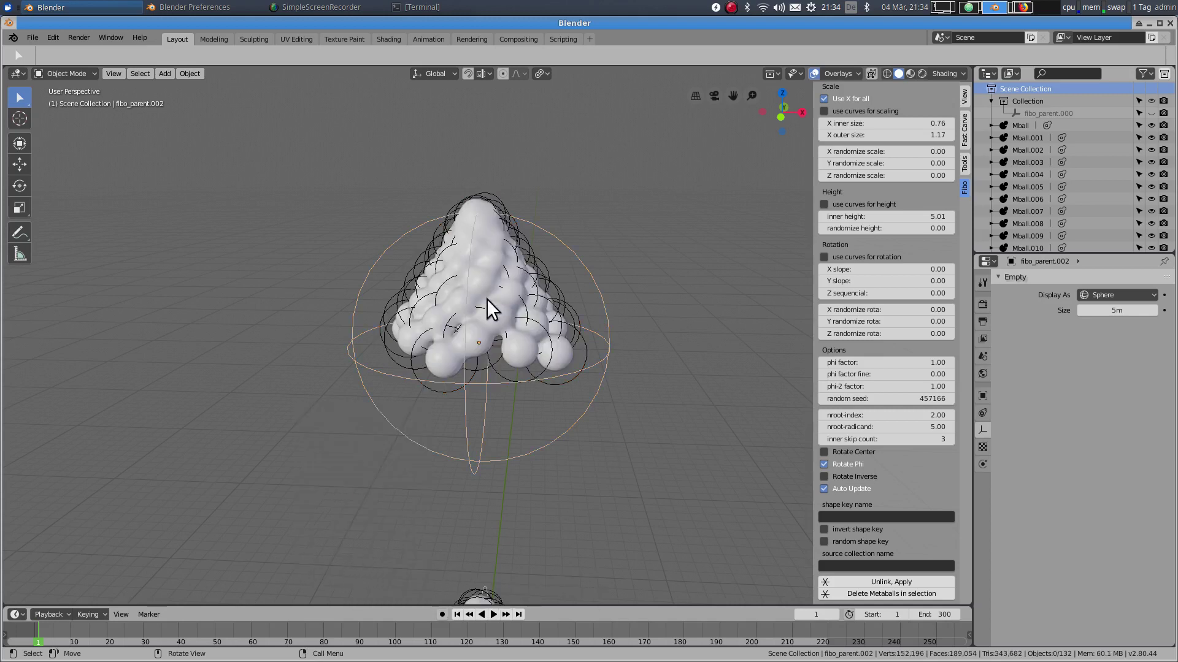
# Step: Select the converted upper cone mesh and examine its topology in Edit Mode and its surface in Object Mode
pyautogui.click(466, 304)
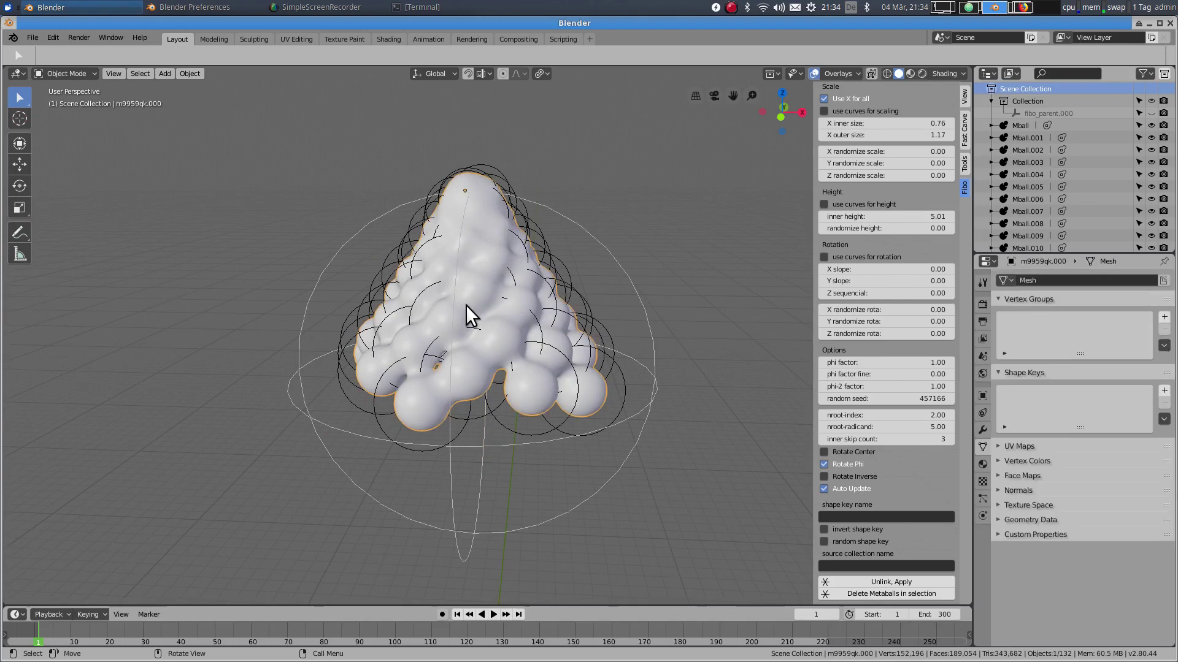
pyautogui.scroll(3, 480, 306)
pyautogui.scroll(2, 480, 306)
pyautogui.press('Tab')
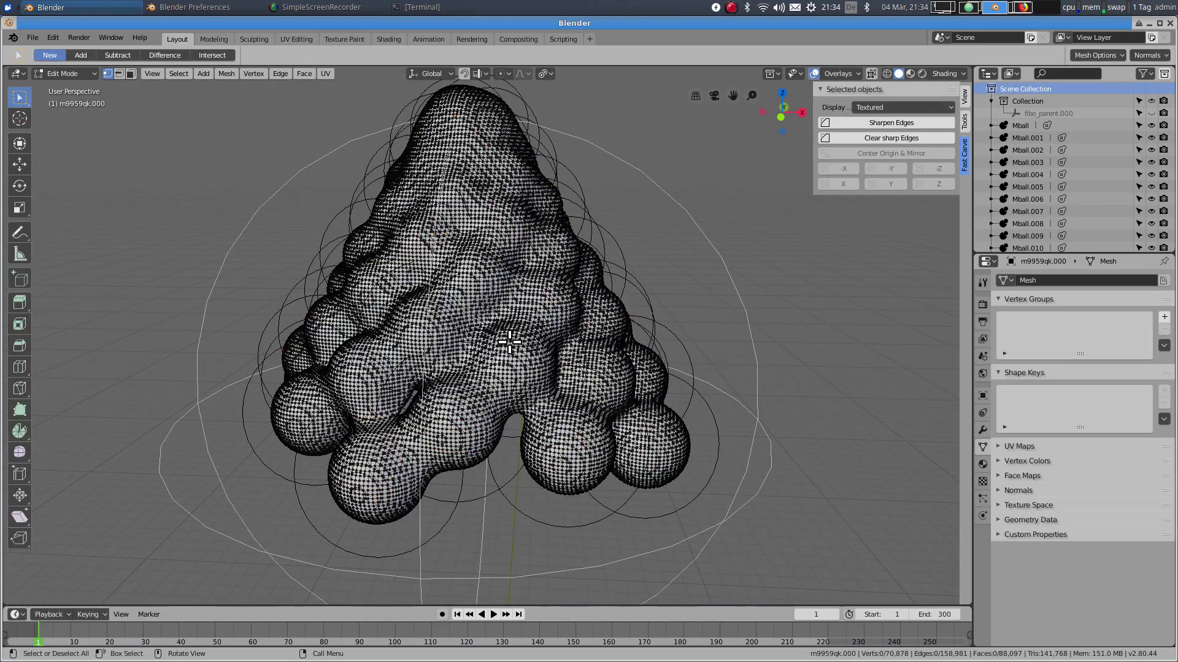
pyautogui.scroll(5, 509, 338)
pyautogui.scroll(-10, 509, 338)
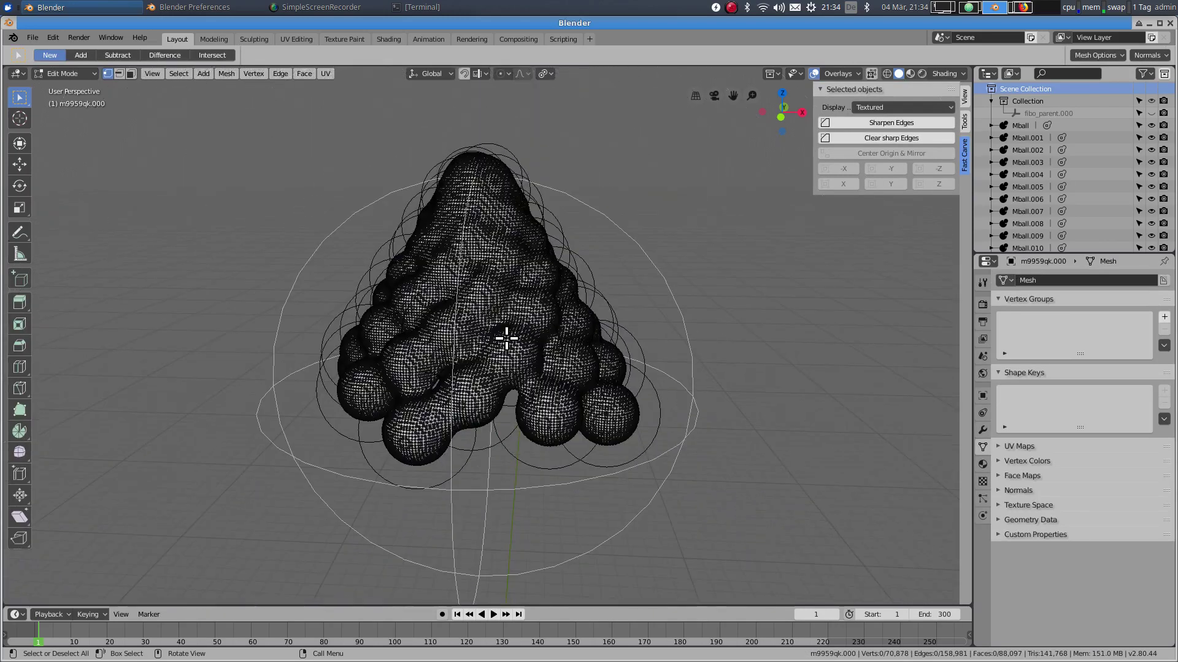
pyautogui.press('Tab')
pyautogui.scroll(-3, 505, 338)
pyautogui.scroll(2, 545, 327)
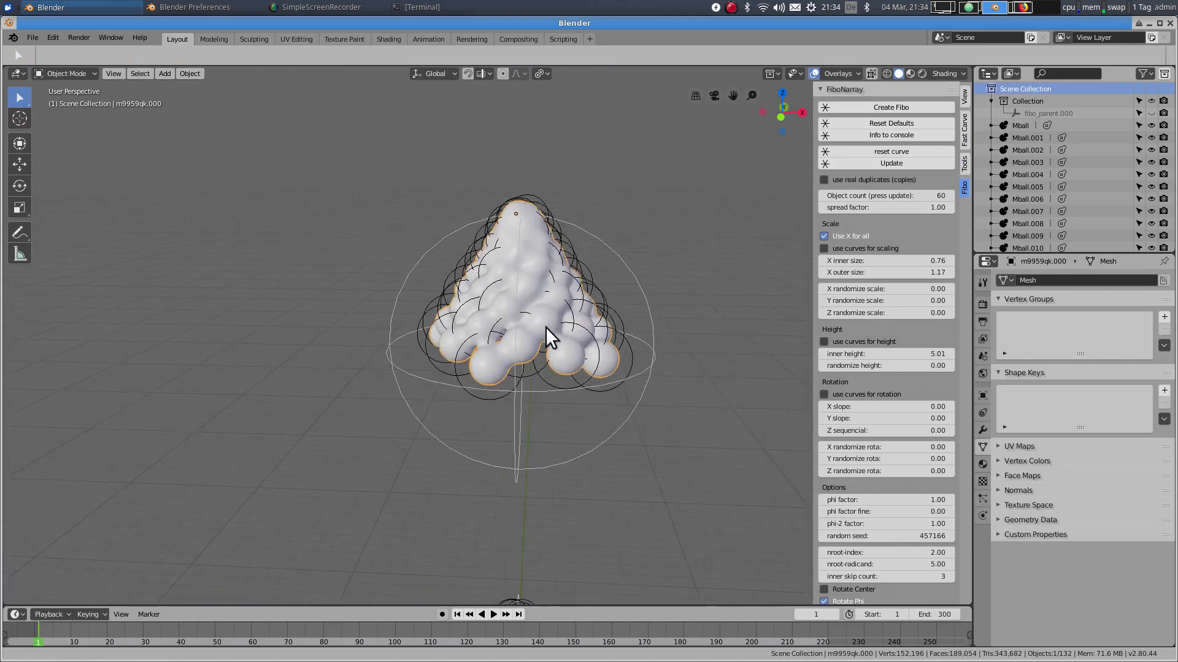
pyautogui.scroll(2, 593, 356)
pyautogui.scroll(1, 593, 337)
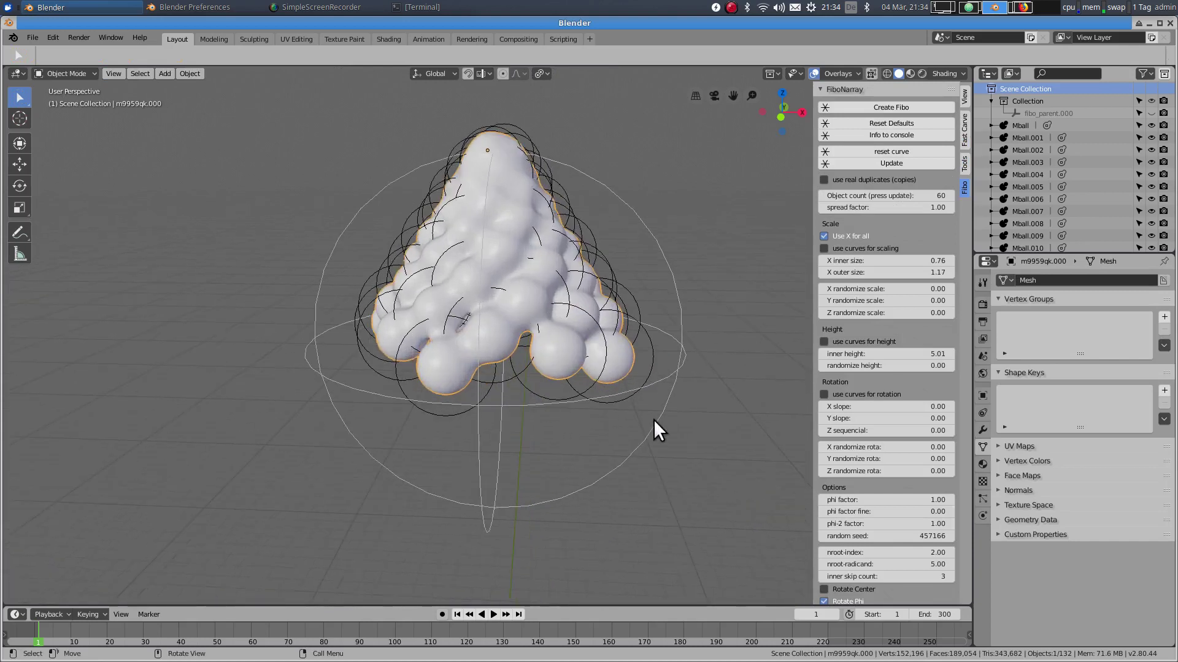
pyautogui.moveTo(654, 419); pyautogui.dragTo(680, 351, button='middle')
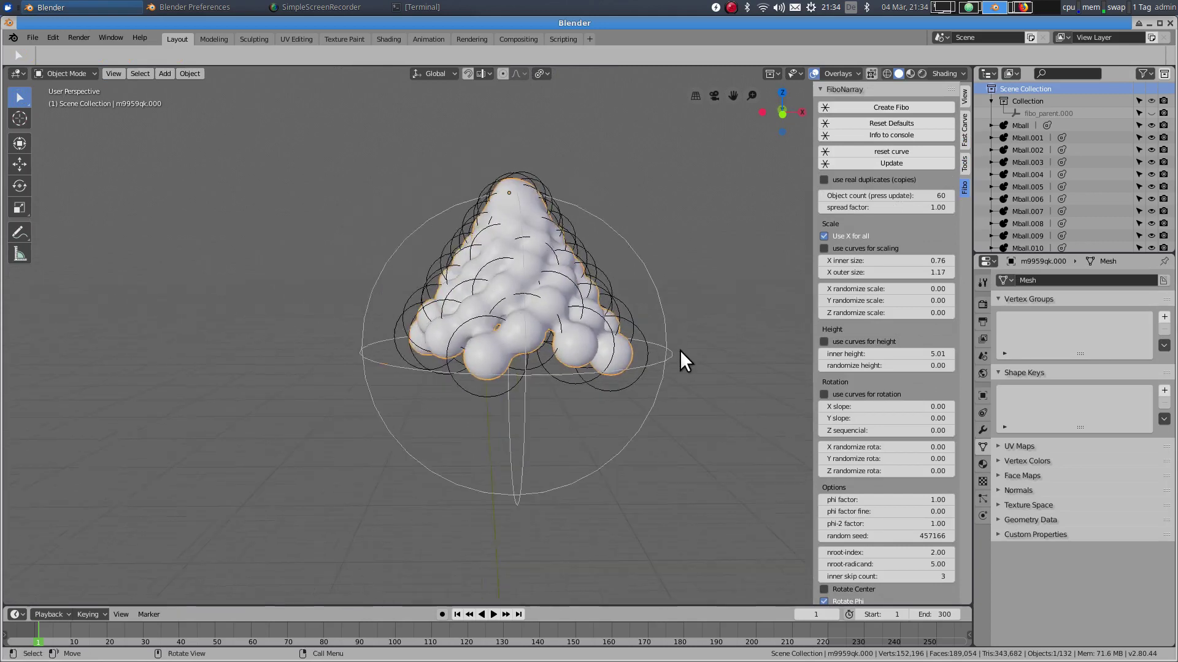
pyautogui.scroll(-3, 680, 339)
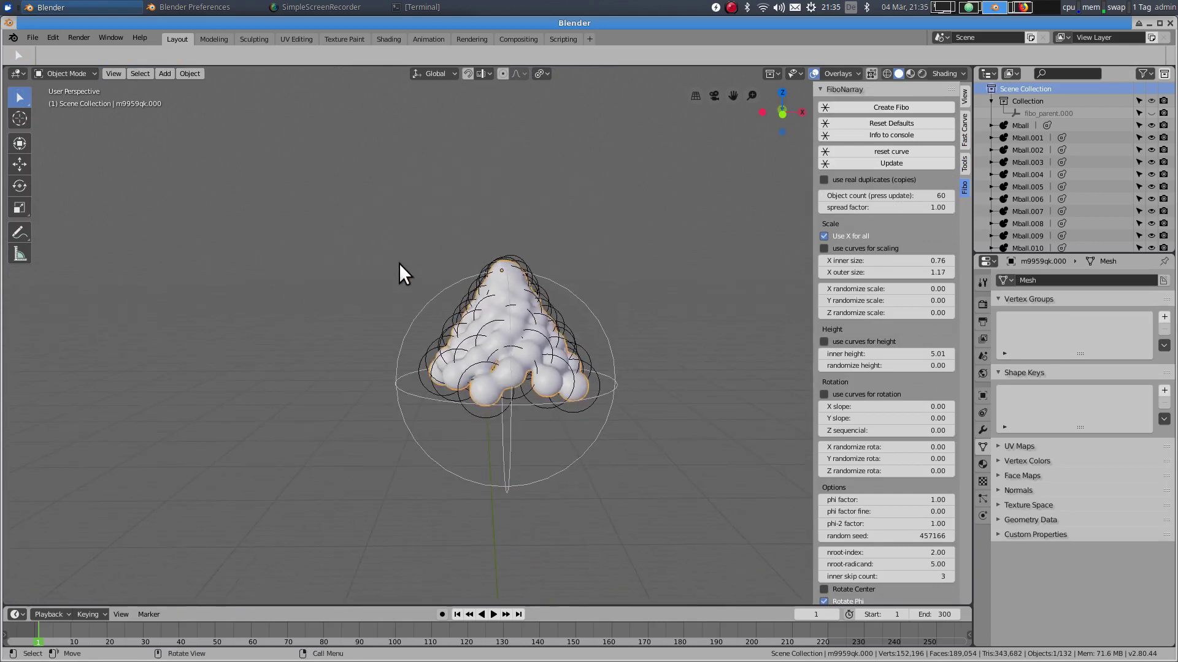
# Step: Select the whole upper cone with its leftover metaballs, and delete the metaballs in the selection
pyautogui.moveTo(398, 232); pyautogui.dragTo(660, 494)
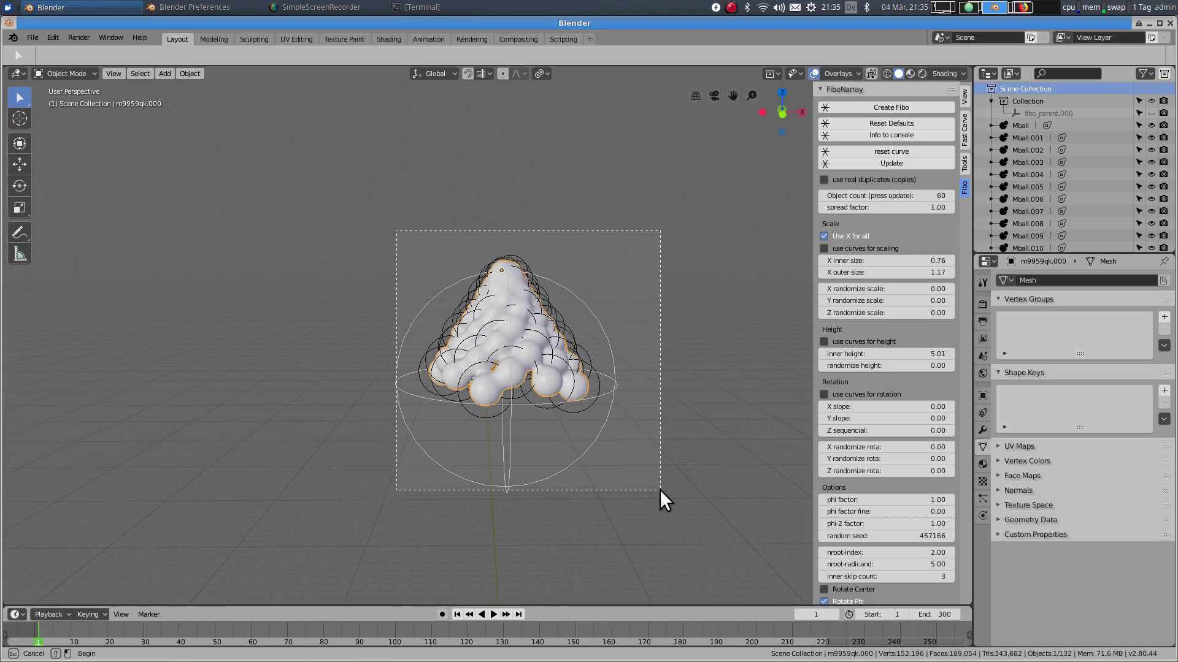
pyautogui.scroll(-5, 655, 491)
pyautogui.keyDown('shift'); pyautogui.moveTo(608, 468); pyautogui.dragTo(538, 386, button='middle'); pyautogui.keyUp('shift')
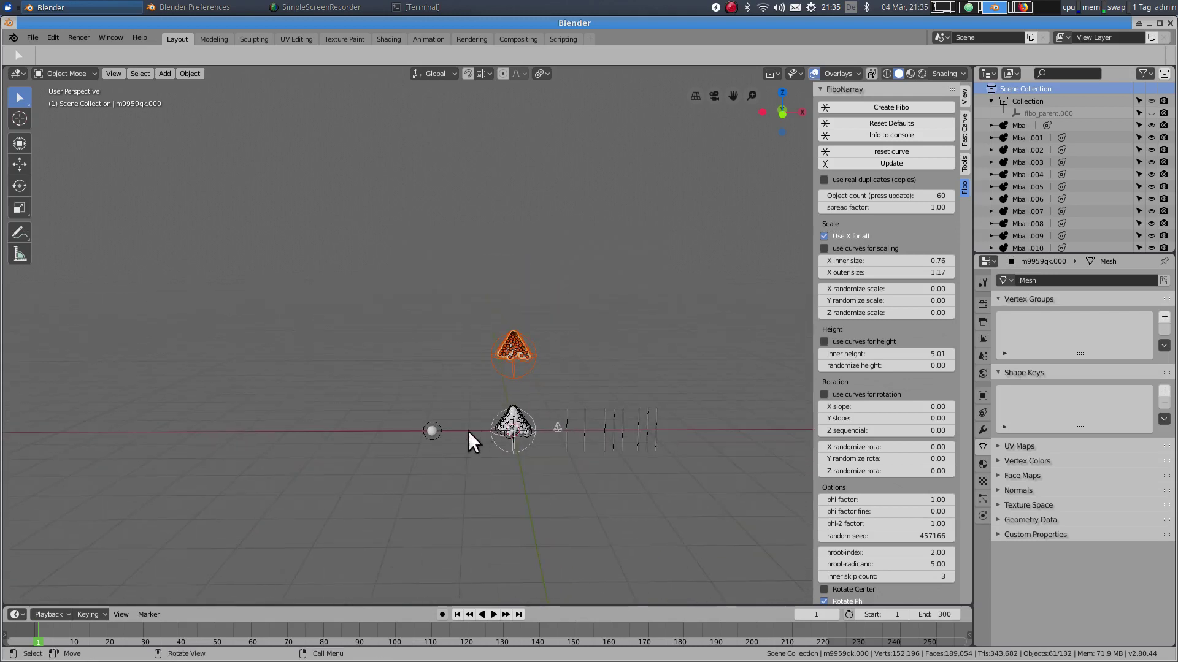
pyautogui.scroll(5, 536, 441)
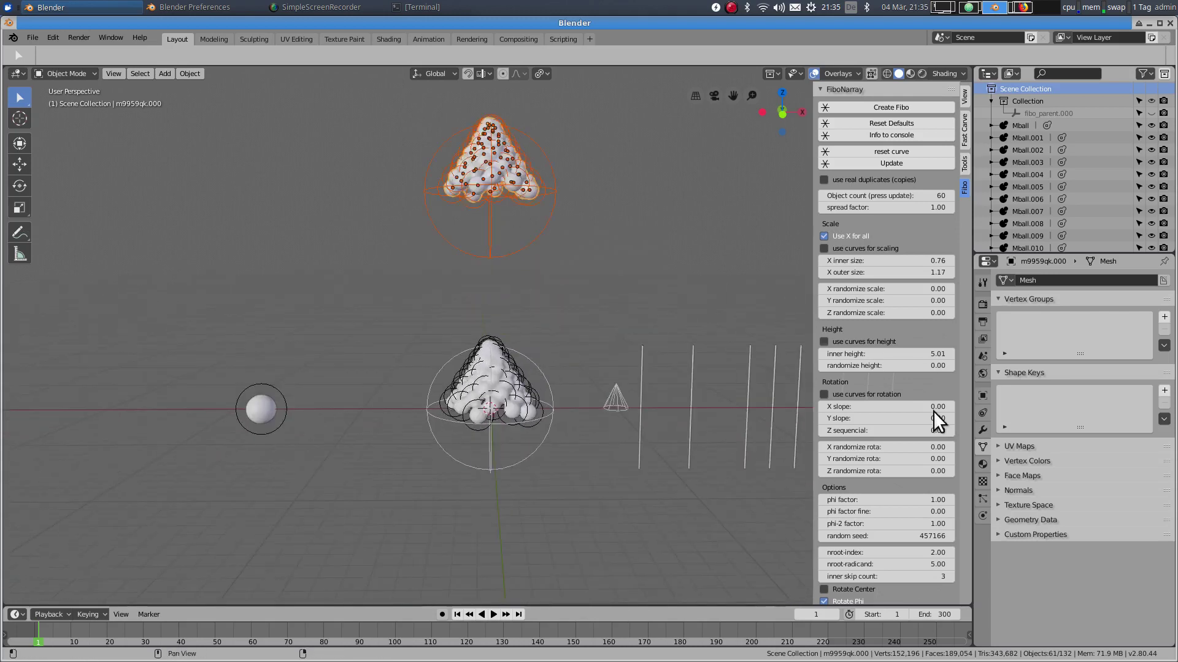
pyautogui.scroll(-5, 933, 411)
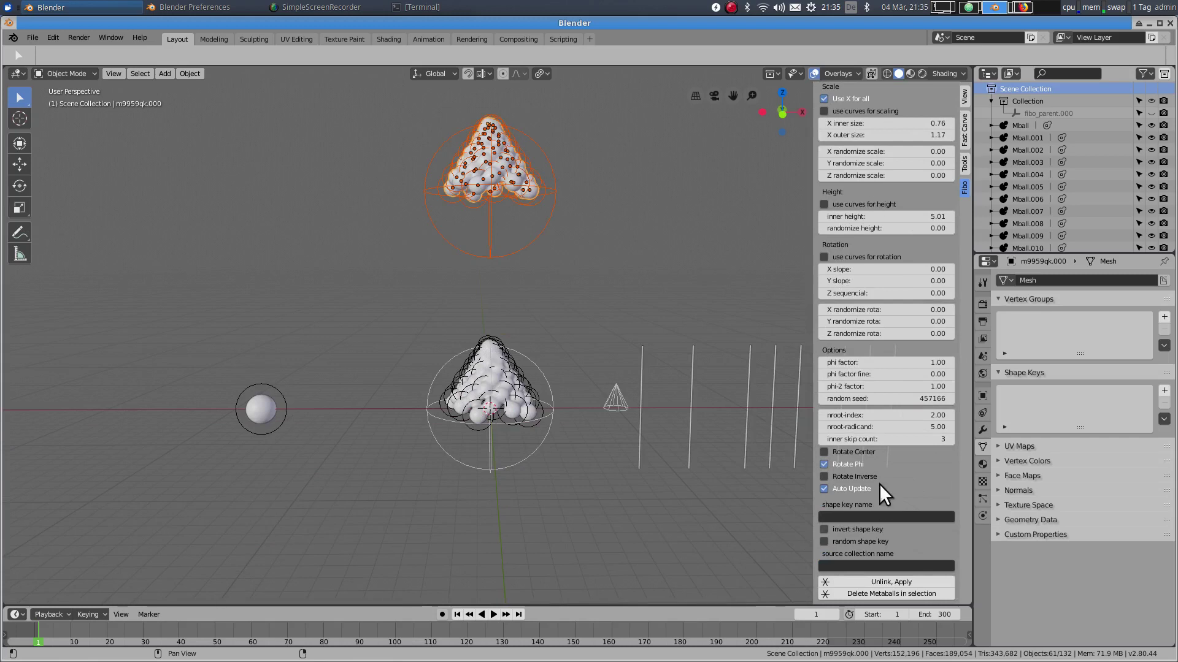
pyautogui.click(916, 597)
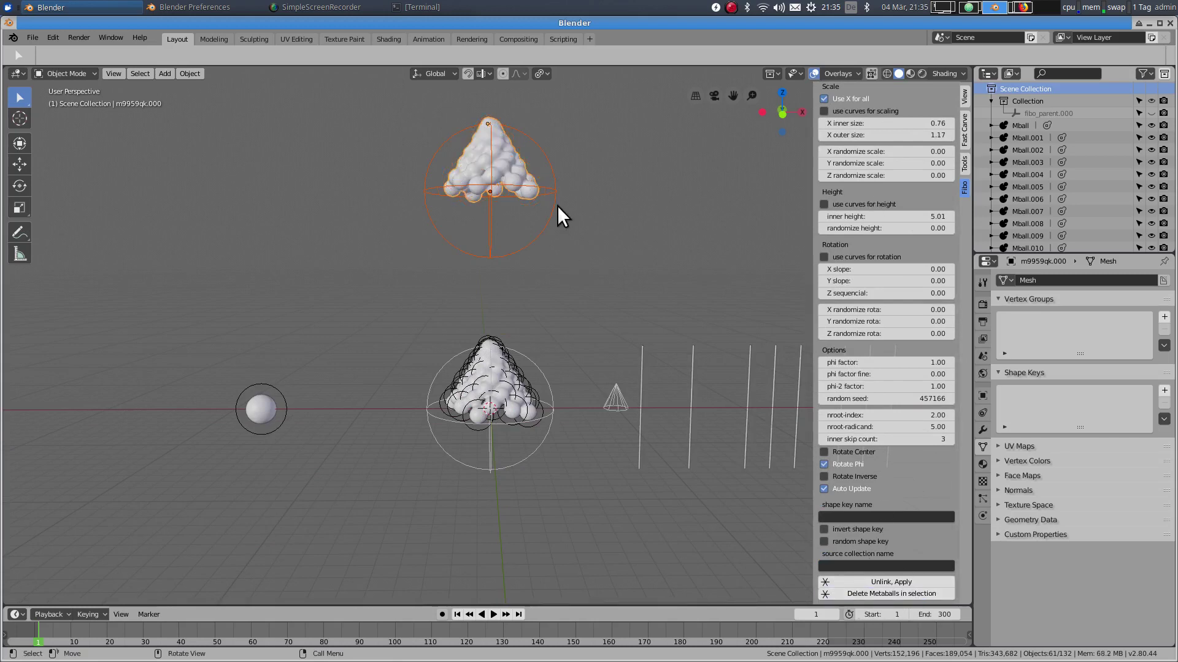
pyautogui.scroll(3, 519, 224)
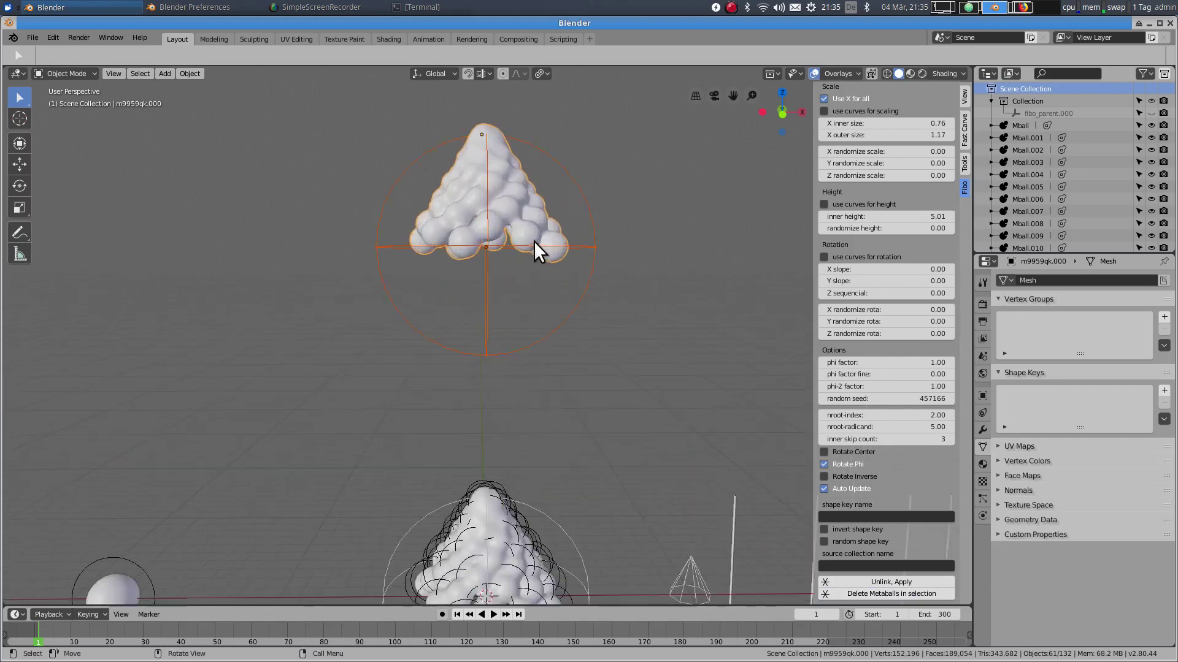
# Step: Select the lower array's parent empty and set the phi factor to 0.76 to form a spiral
pyautogui.moveTo(564, 264); pyautogui.dragTo(650, 386, button='middle')
pyautogui.moveTo(676, 430); pyautogui.dragTo(610, 327, button='middle')
pyautogui.moveTo(613, 392); pyautogui.dragTo(594, 353, button='middle')
pyautogui.click(584, 387)
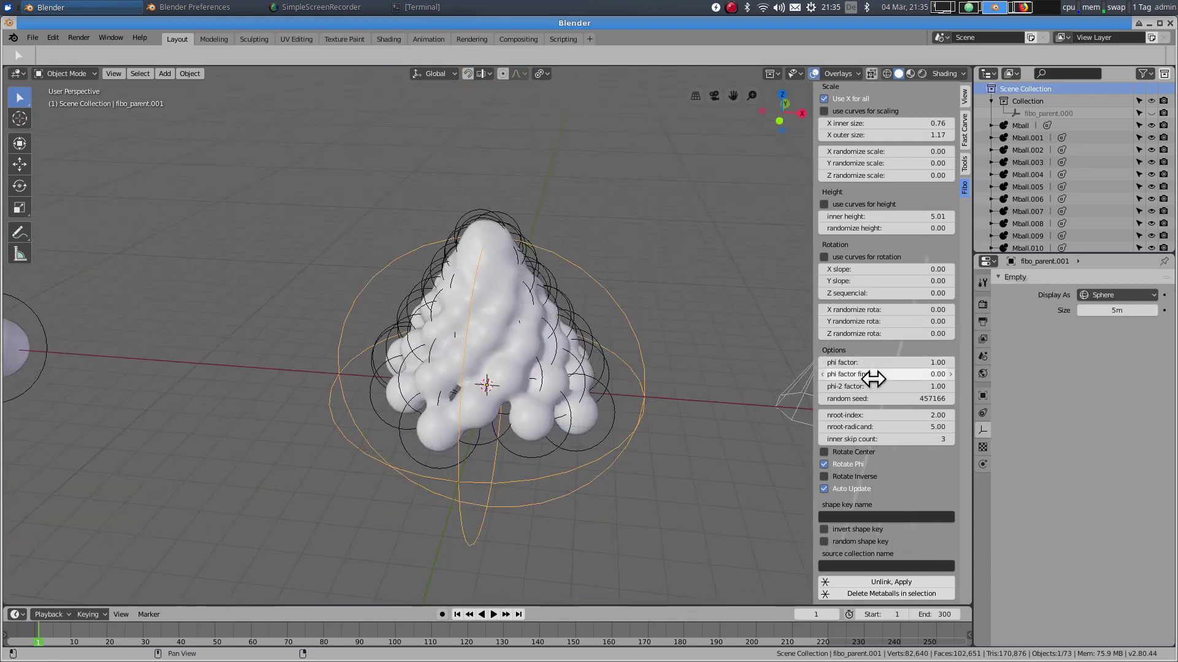
pyautogui.moveTo(851, 359)
pyautogui.mouseDown()
pyautogui.moveTo(883, 360)
pyautogui.moveTo(836, 360)
pyautogui.mouseUp()
pyautogui.moveTo(533, 416); pyautogui.dragTo(557, 365, button='middle')
pyautogui.scroll(-5, 557, 366)
pyautogui.moveTo(570, 413); pyautogui.dragTo(559, 432, button='middle')
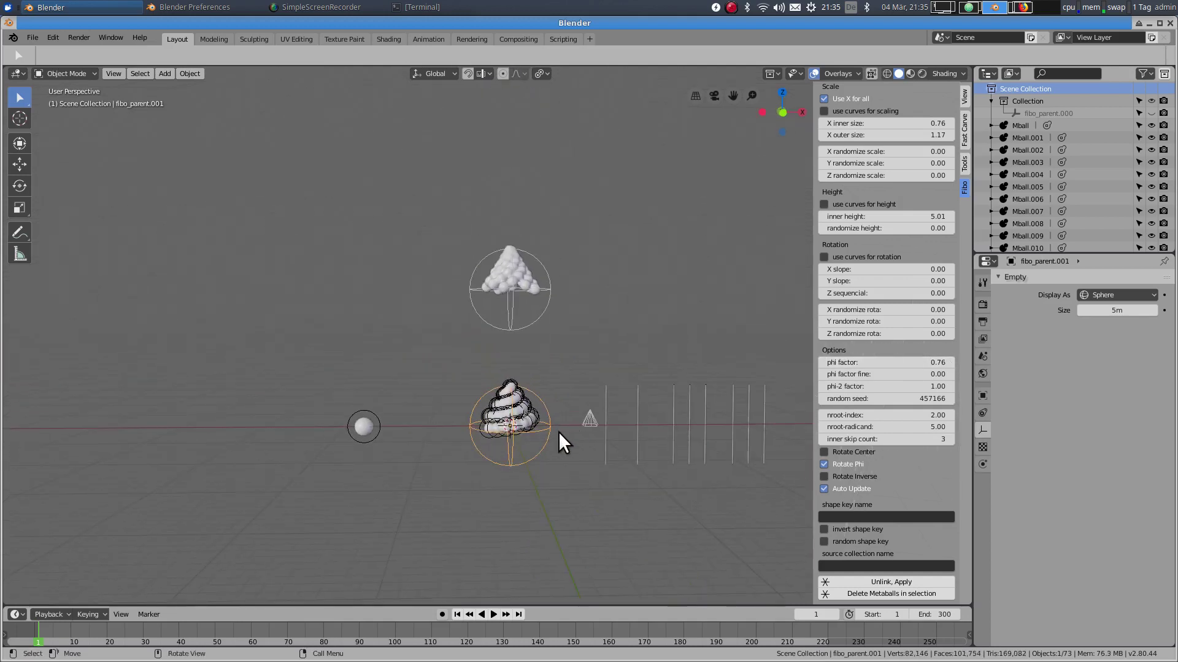
pyautogui.scroll(4, 511, 442)
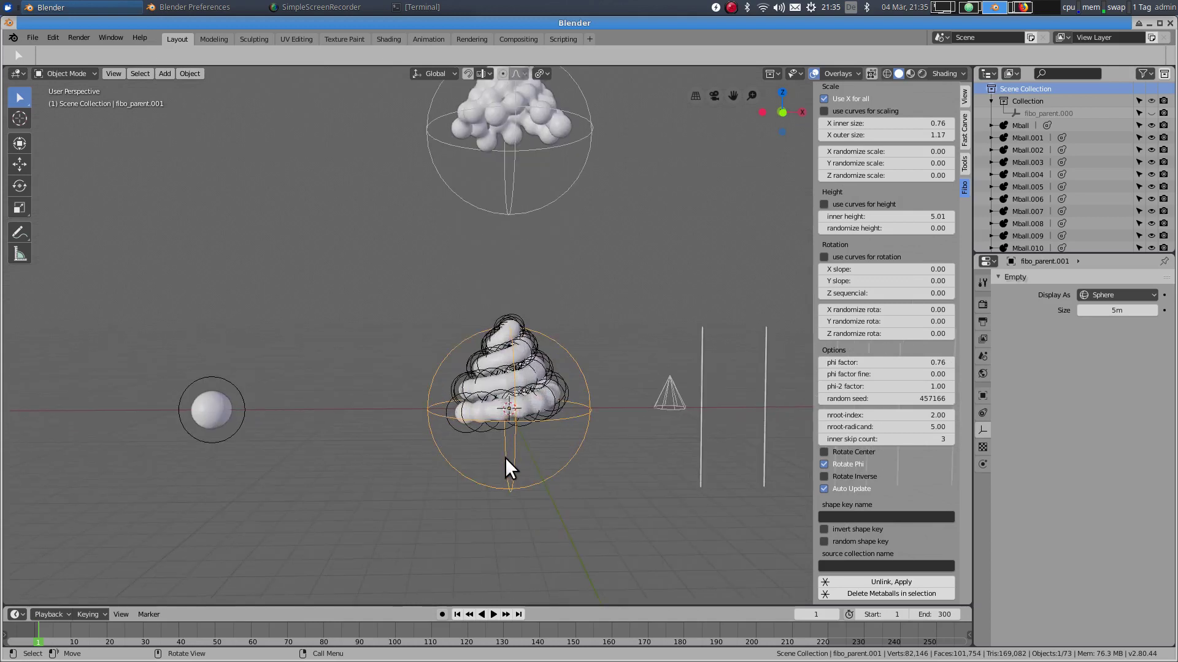
pyautogui.moveTo(404, 323); pyautogui.dragTo(567, 515)
pyautogui.scroll(-3, 575, 500)
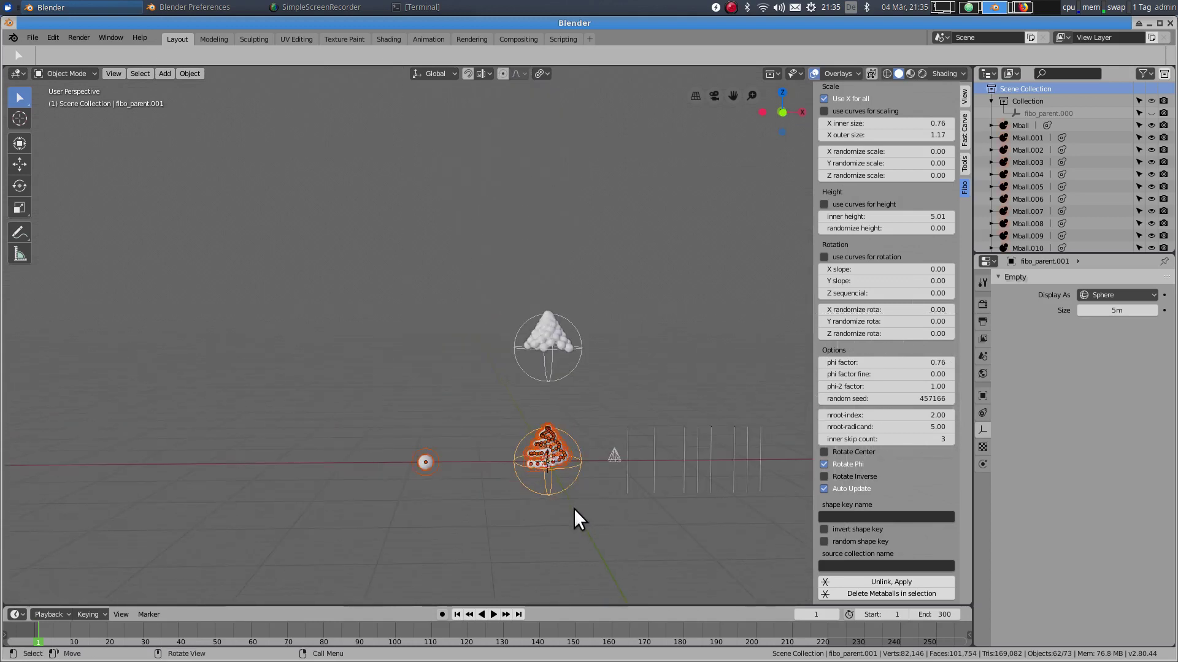
# Step: Select all children of the lower spiral array's parent empty, and add the parent empty itself to the selection
pyautogui.click(567, 493)
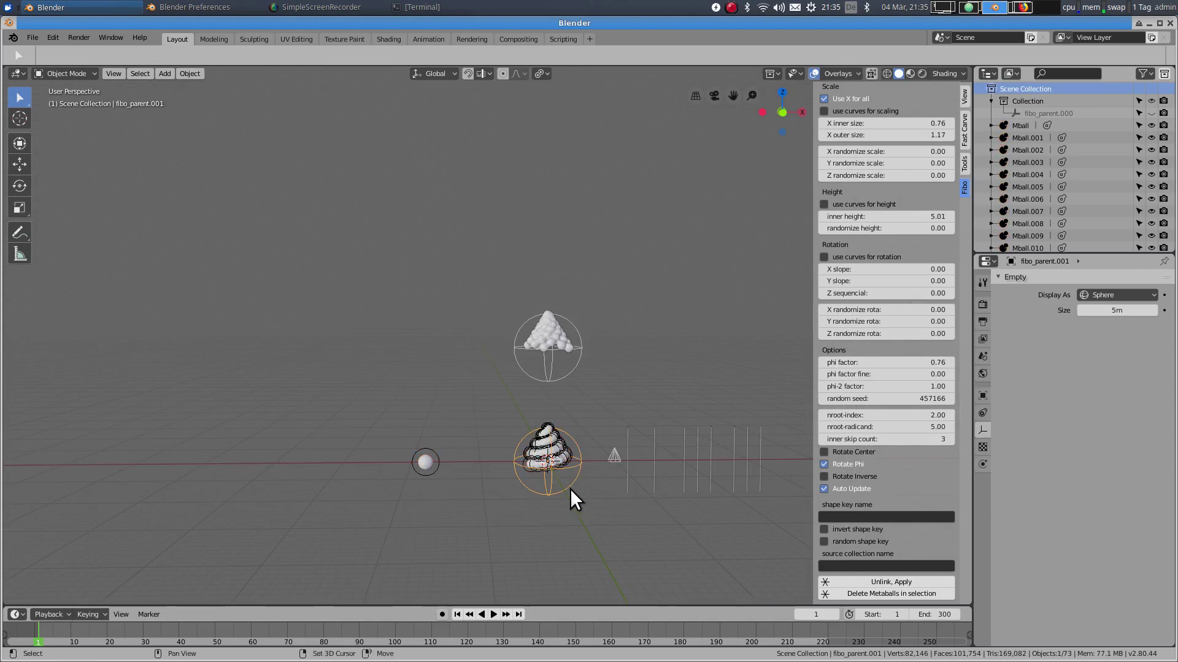
pyautogui.hotkey('shift', 'g')
pyautogui.click(531, 490)
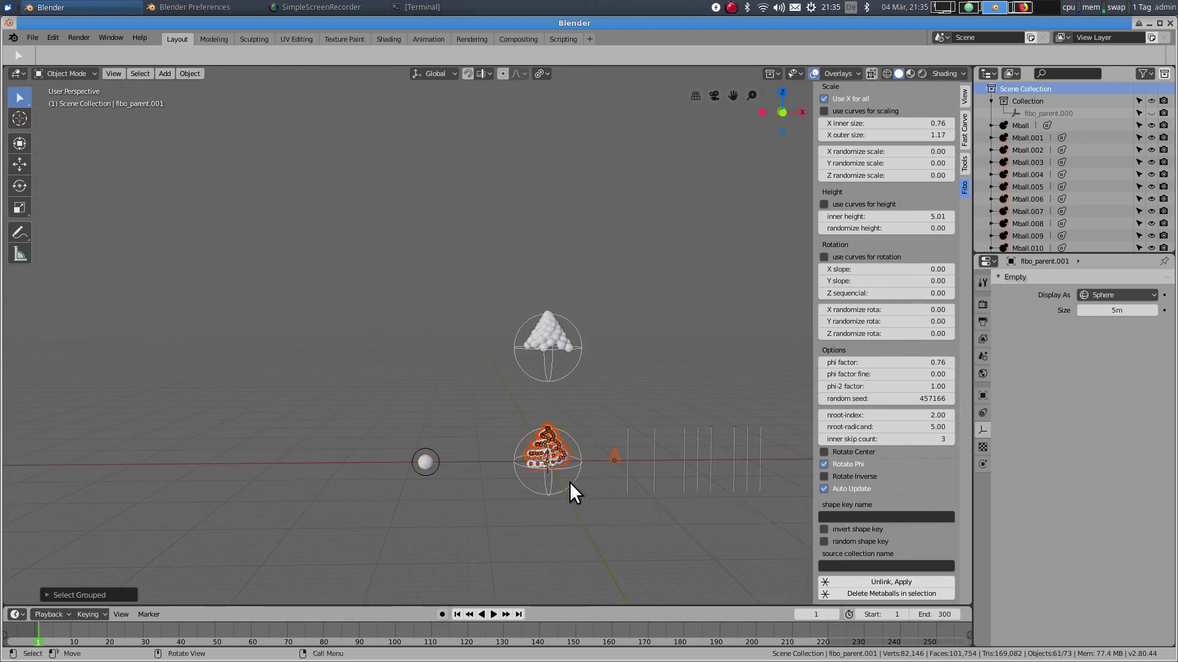
pyautogui.press('shift')
pyautogui.keyDown('shift'); pyautogui.click(567, 486); pyautogui.keyUp('shift')
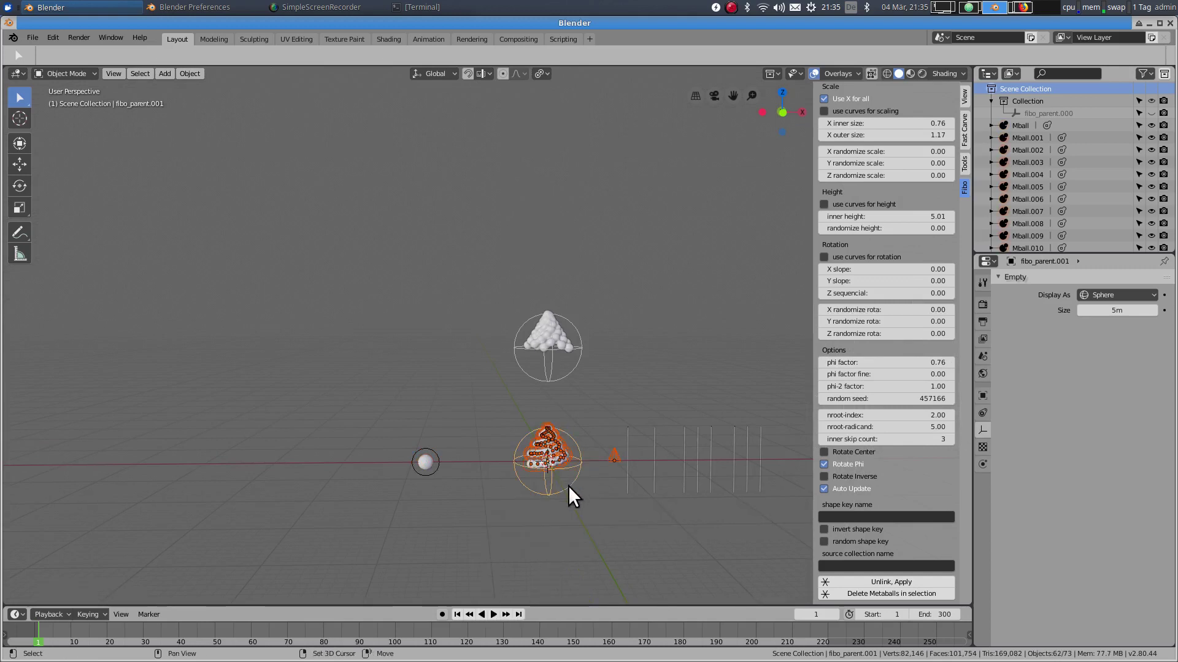
pyautogui.scroll(4, 571, 486)
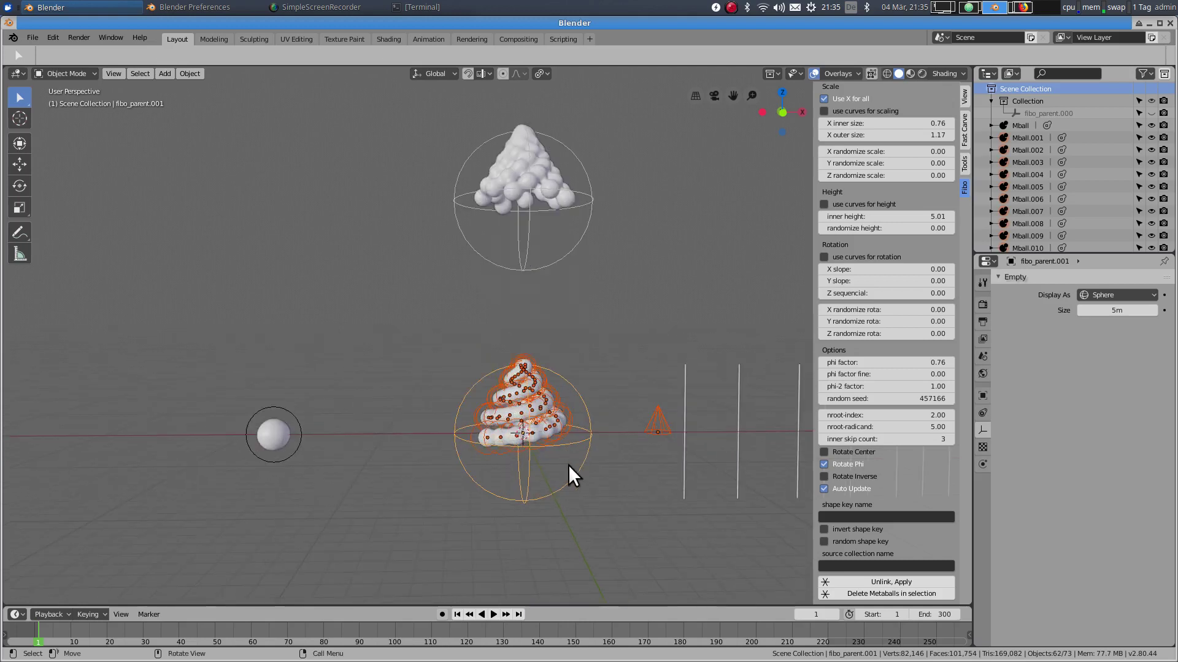
pyautogui.scroll(-2, 580, 490)
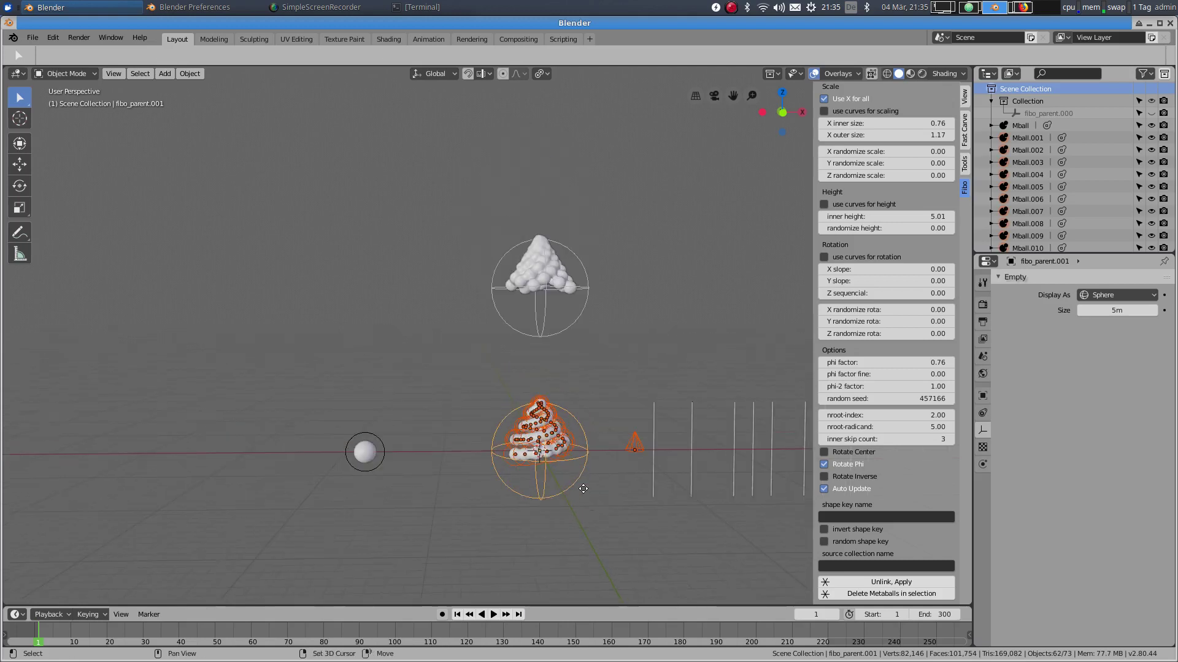
# Step: Duplicate the selected spiral array and place the copy up and to the left of the original, beside the upper cone
pyautogui.hotkey('shift', 'd')
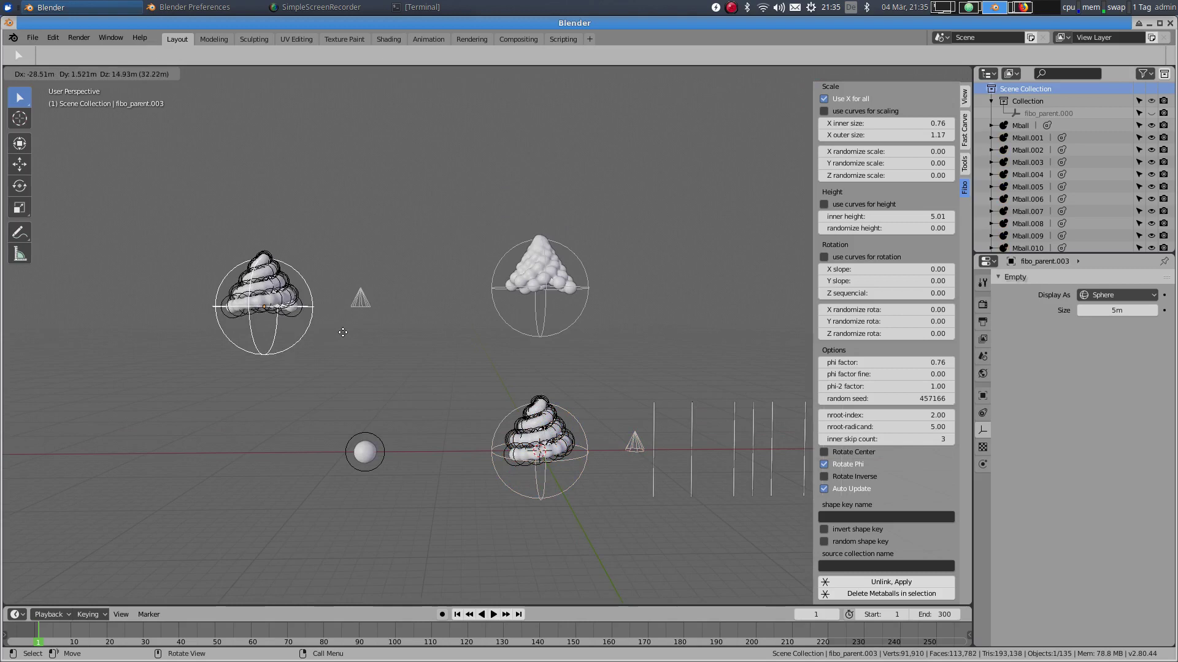
pyautogui.click(367, 350)
pyautogui.keyDown('shift'); pyautogui.moveTo(368, 350); pyautogui.dragTo(517, 411, button='middle'); pyautogui.keyUp('shift')
pyautogui.scroll(4, 517, 410)
pyautogui.scroll(1, 474, 356)
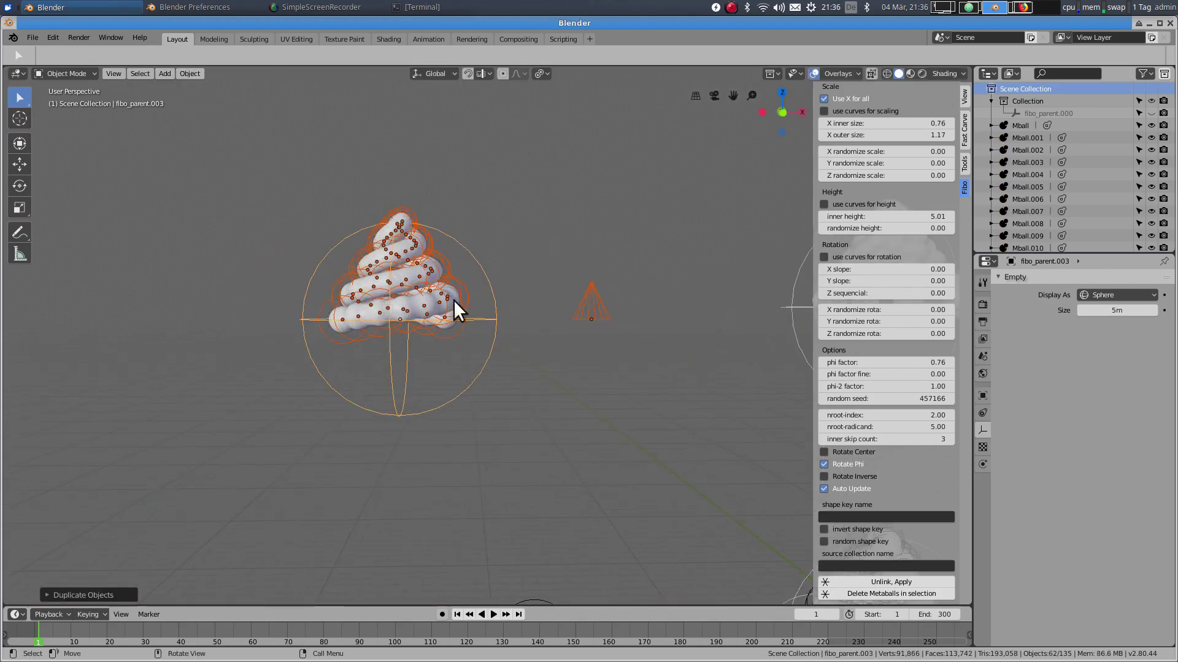
# Step: Unlink and apply the duplicated spiral array, and convert it with Visual Geometry to Mesh
pyautogui.click(897, 582)
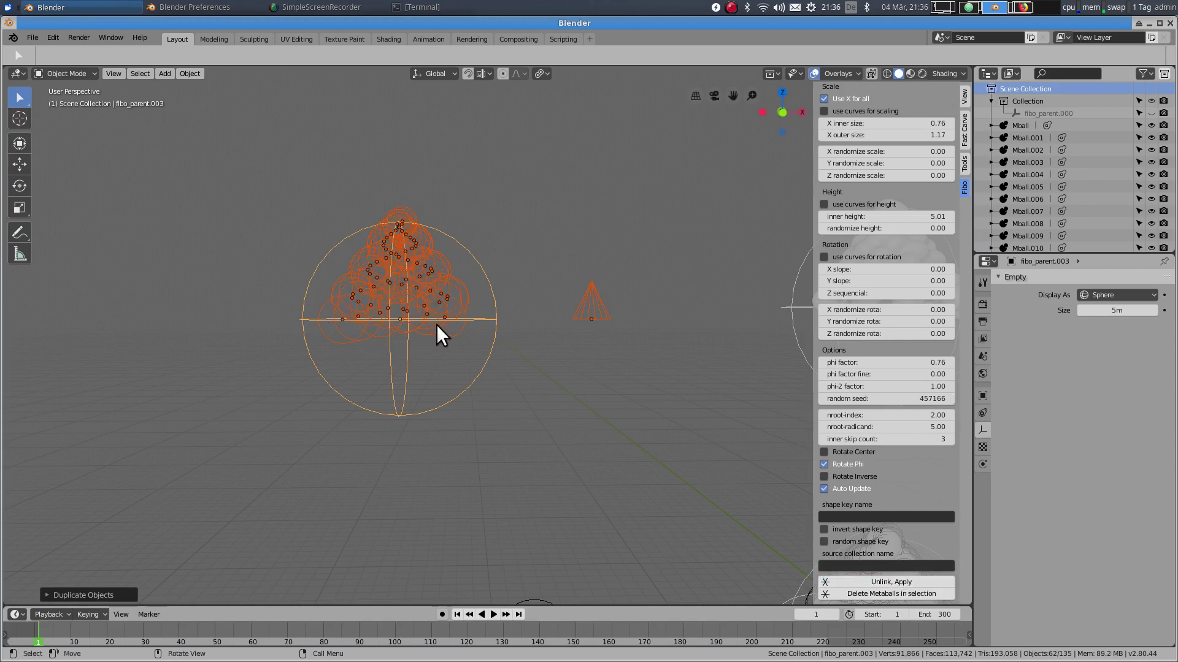
pyautogui.hotkey('ctrl', 'a')
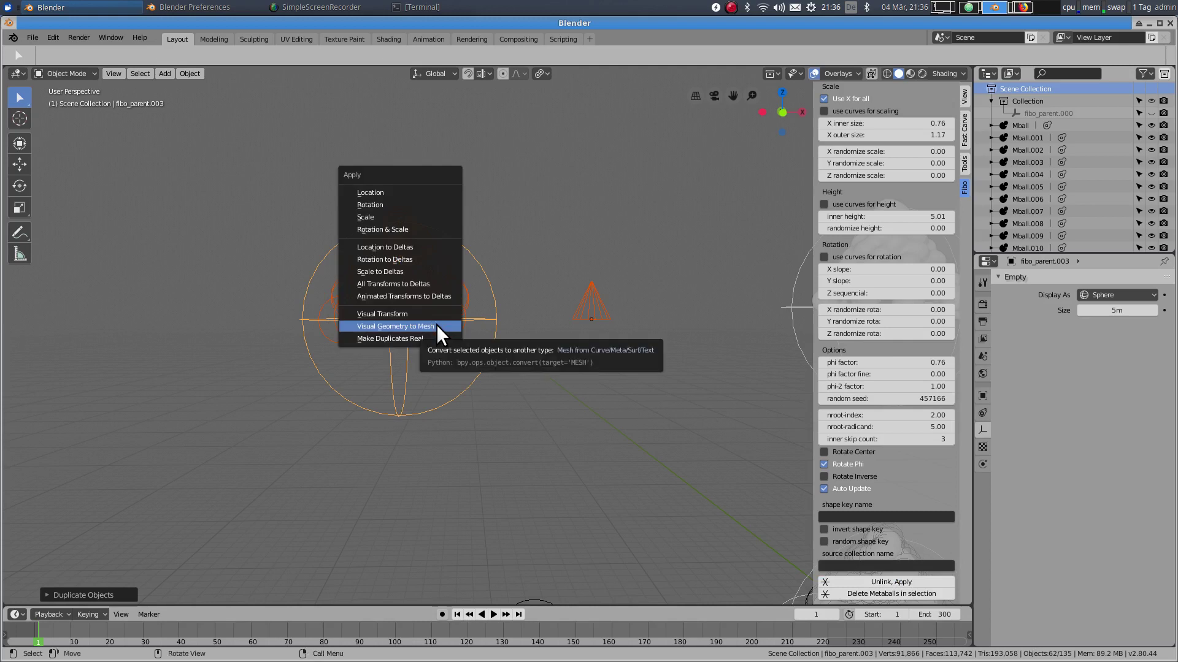
pyautogui.click(422, 331)
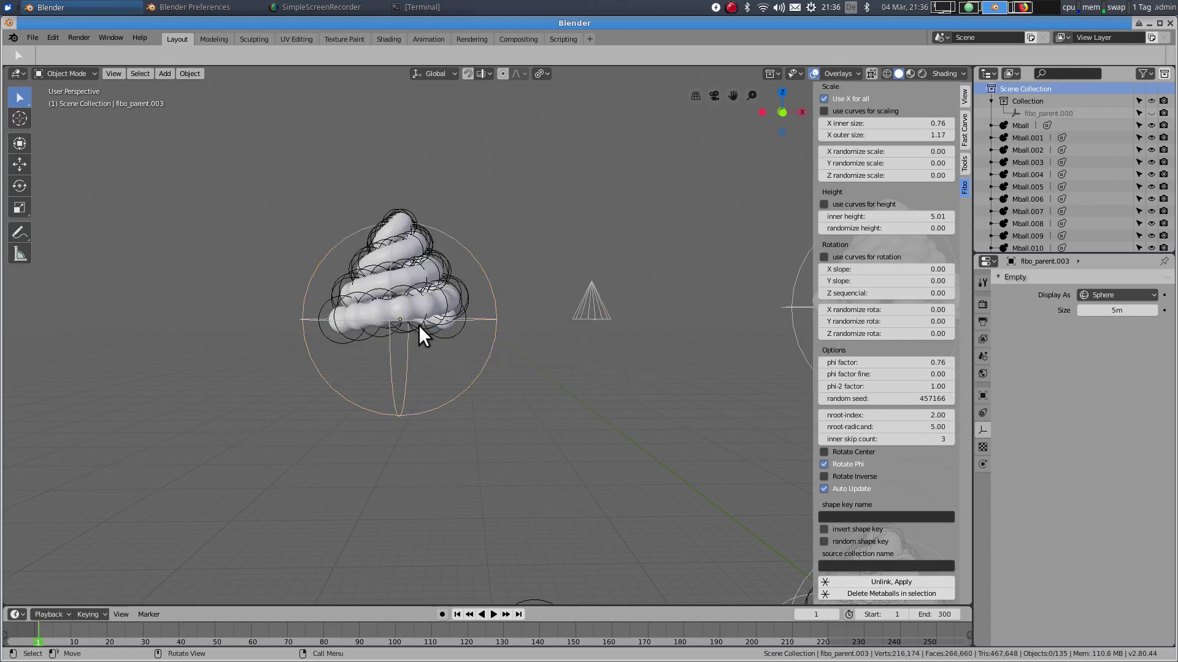
# Step: Select the whole converted spiral copy with its leftover metaballs, and delete the metaballs in the selection
pyautogui.scroll(-2, 457, 312)
pyautogui.scroll(5, 432, 310)
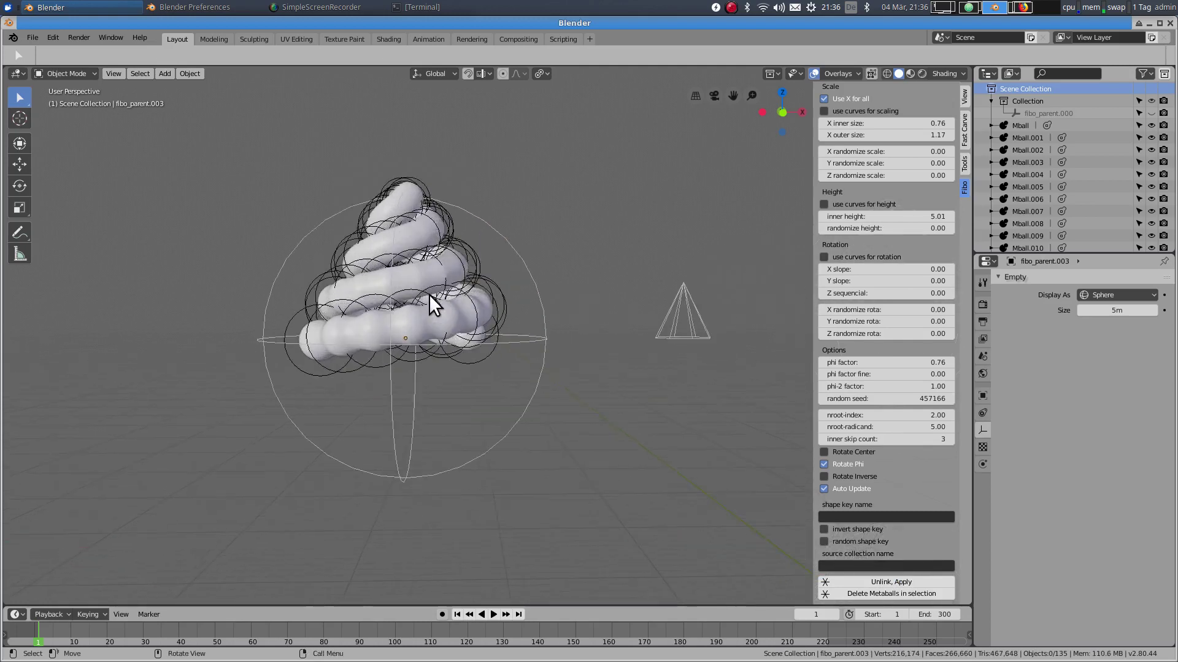
pyautogui.scroll(-5, 435, 234)
pyautogui.moveTo(306, 173); pyautogui.dragTo(498, 393)
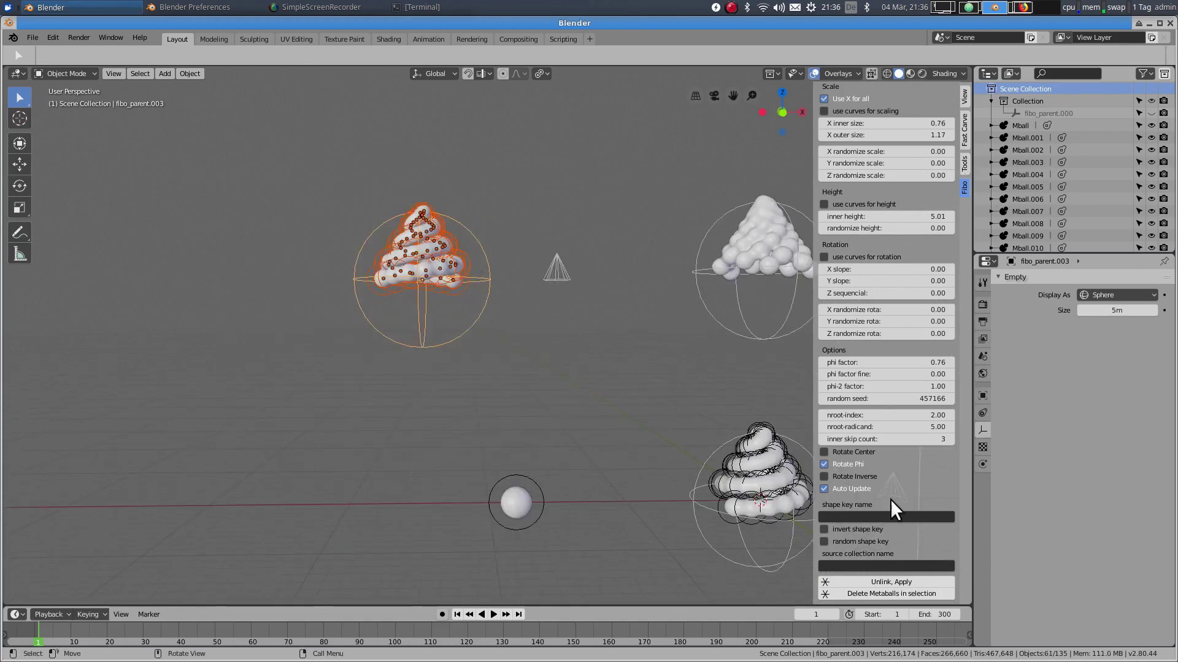
pyautogui.click(874, 594)
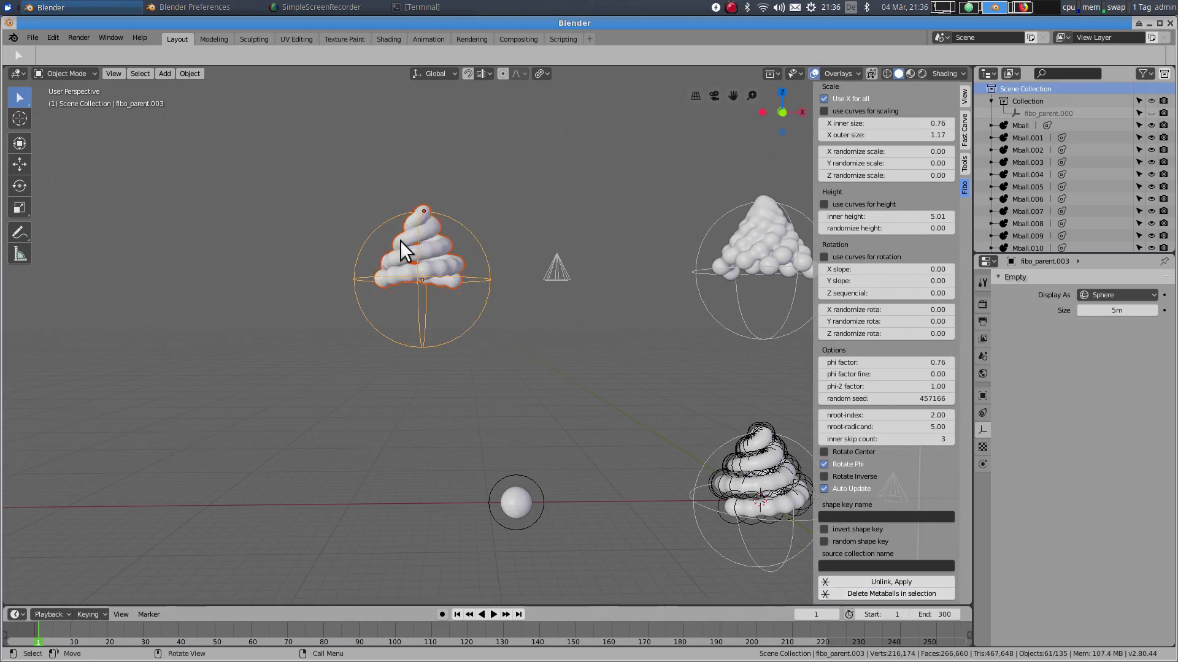
# Step: Examine the converted spiral beside the cone and the live array from several angles, with the lower spiral's parent empty selected to view its settings
pyautogui.scroll(-2, 545, 271)
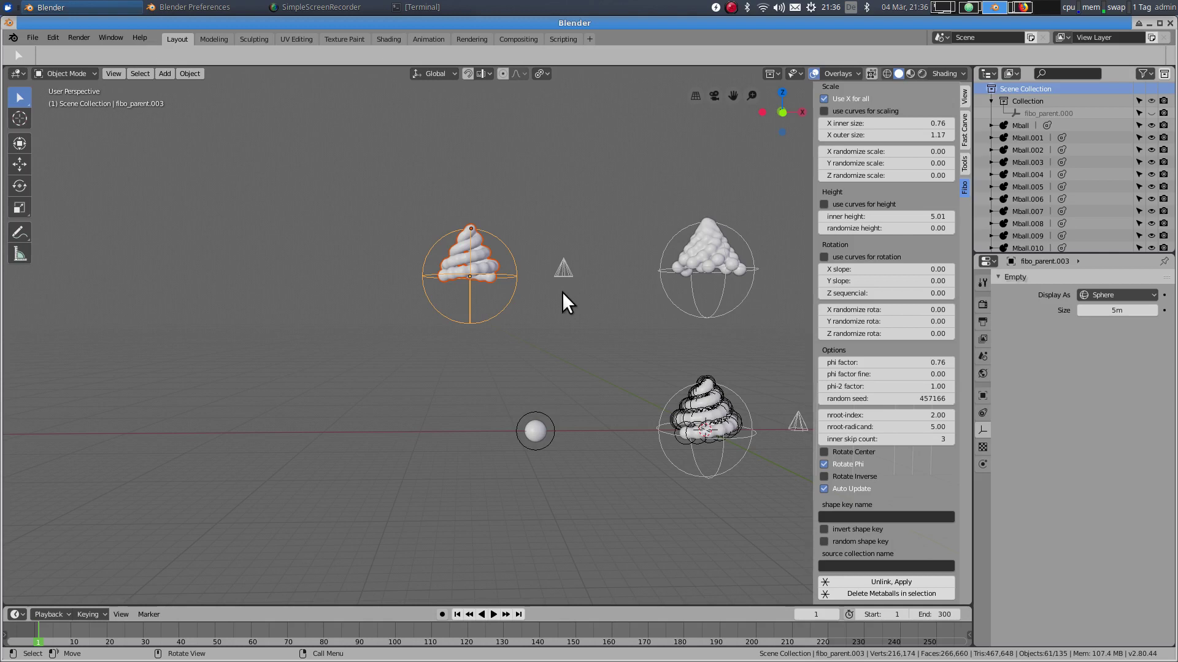
pyautogui.moveTo(565, 300); pyautogui.dragTo(483, 295, button='middle')
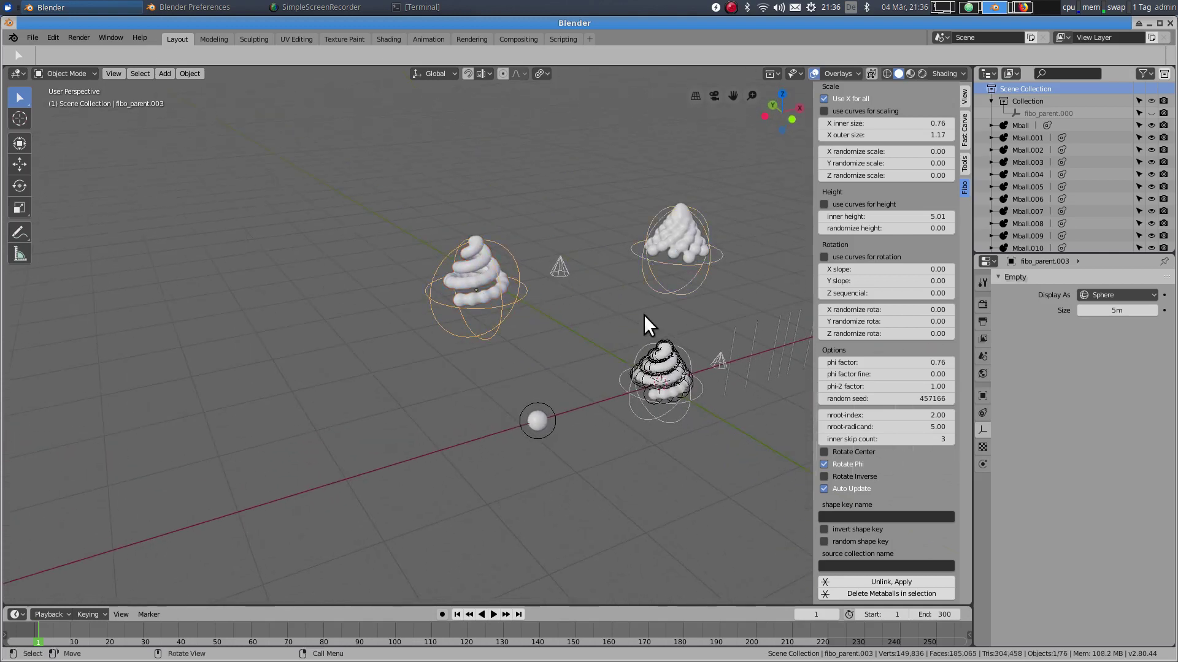
pyautogui.scroll(-2, 691, 367)
pyautogui.scroll(5, 681, 359)
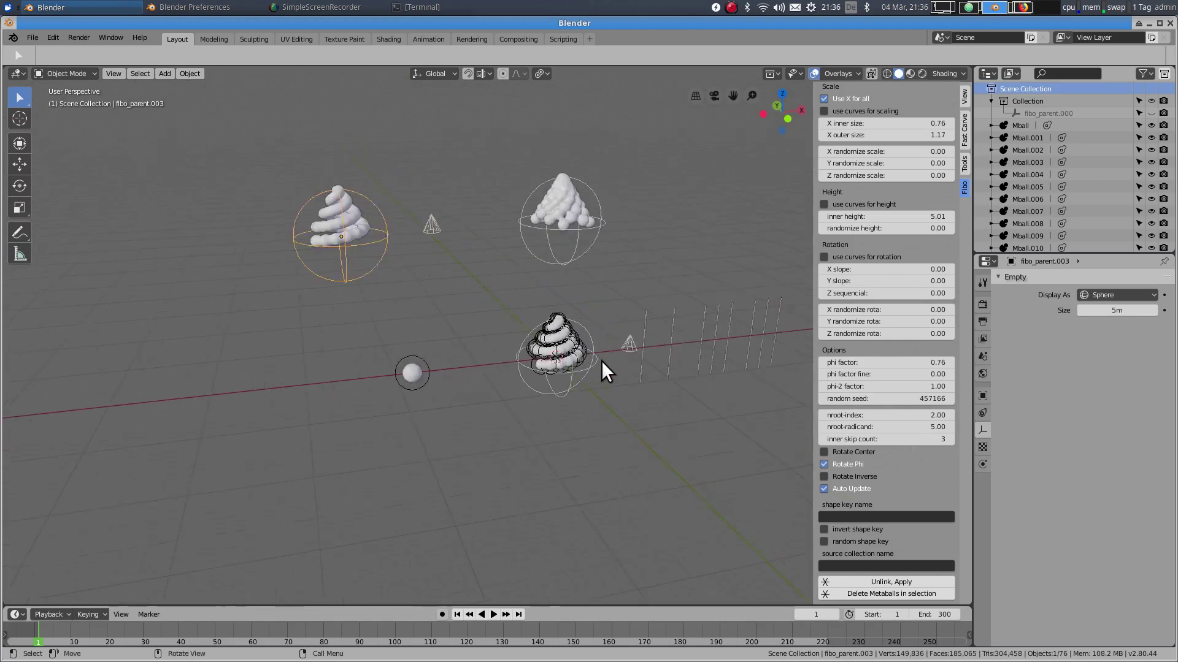
pyautogui.scroll(-4, 564, 384)
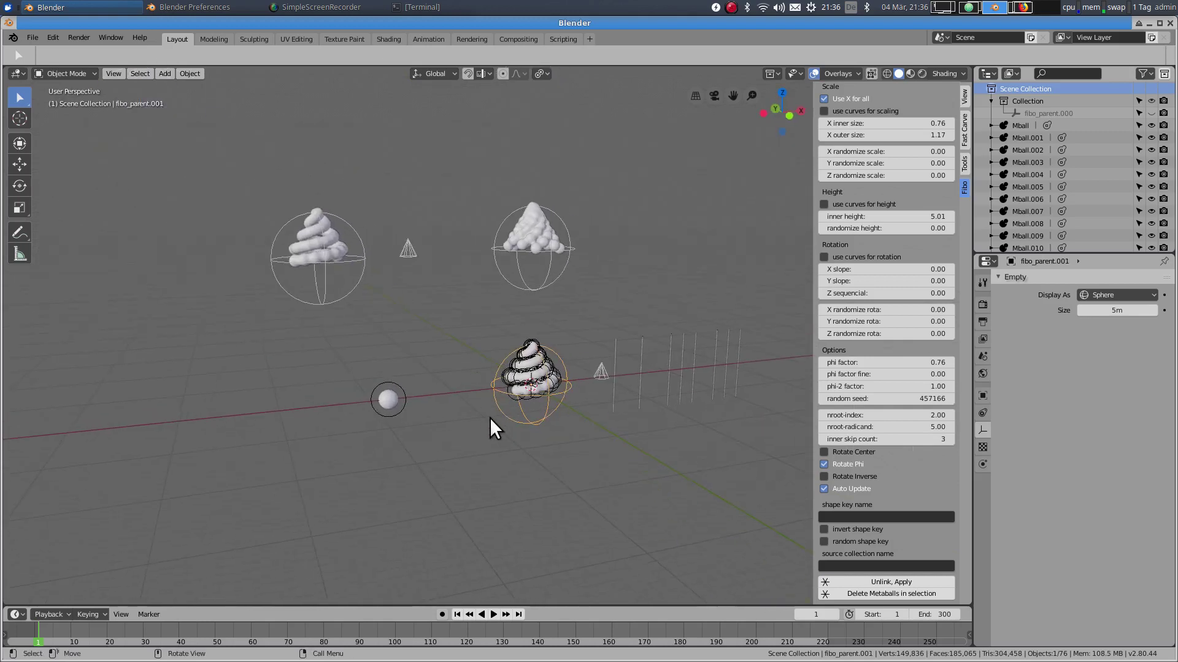
pyautogui.scroll(4, 494, 419)
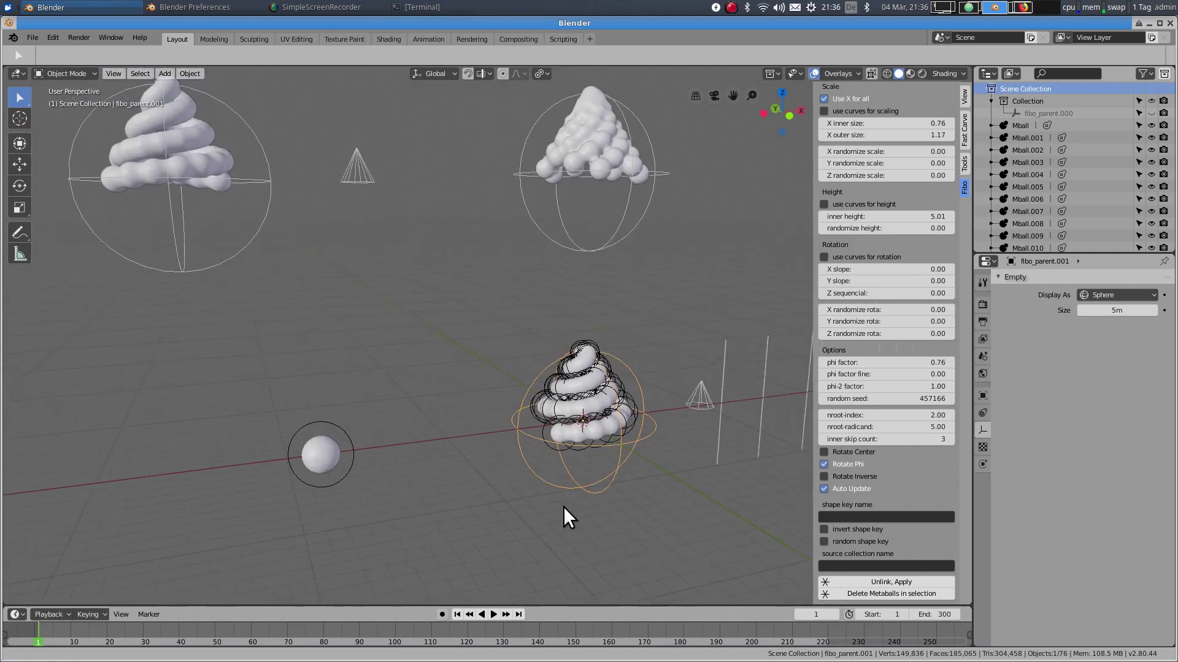
pyautogui.moveTo(563, 507); pyautogui.dragTo(576, 522, button='middle')
pyautogui.moveTo(285, 207); pyautogui.dragTo(408, 231, button='middle')
pyautogui.keyDown('shift'); pyautogui.moveTo(438, 292); pyautogui.dragTo(568, 413, button='middle'); pyautogui.keyUp('shift')
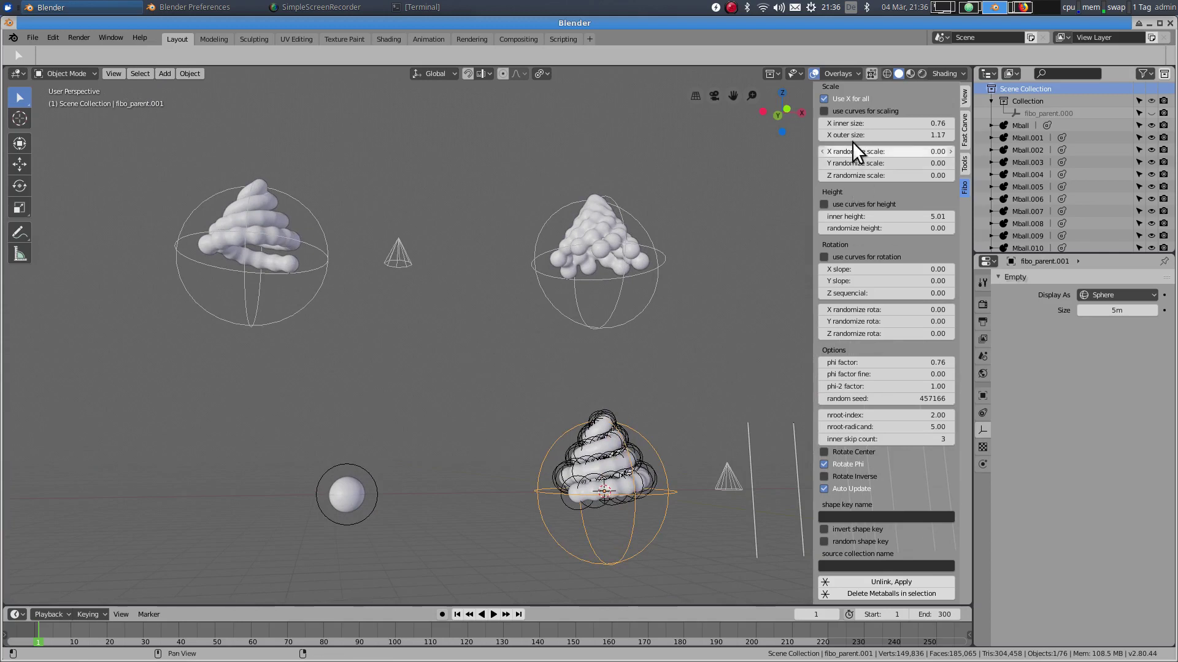
pyautogui.scroll(3, 852, 141)
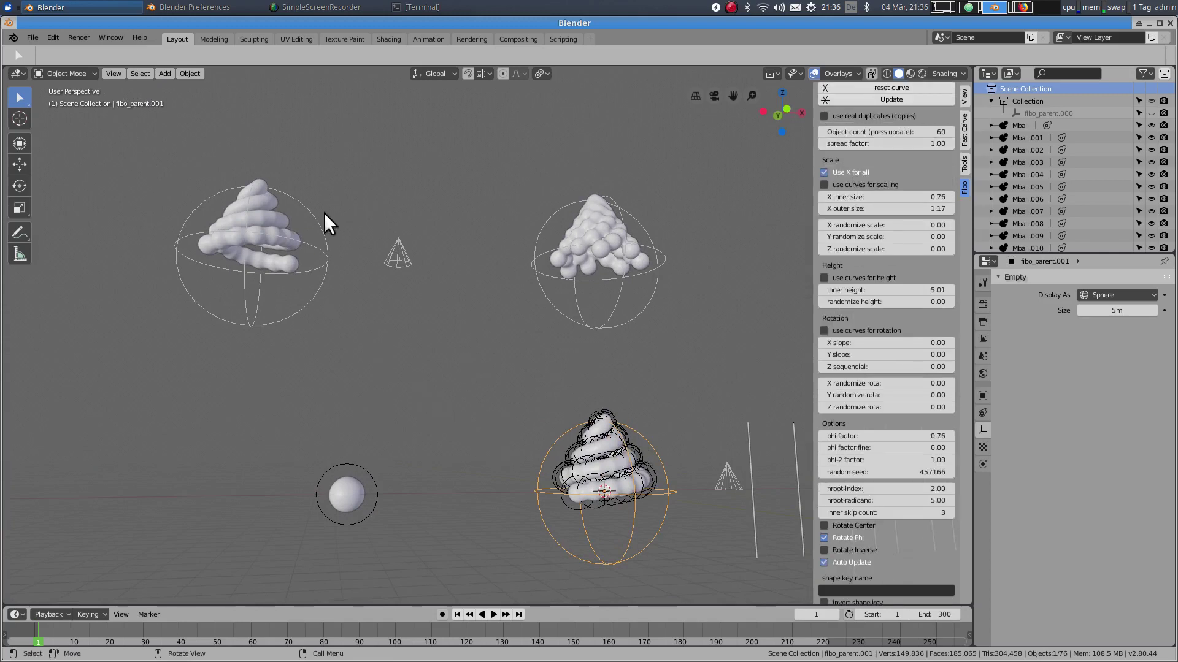